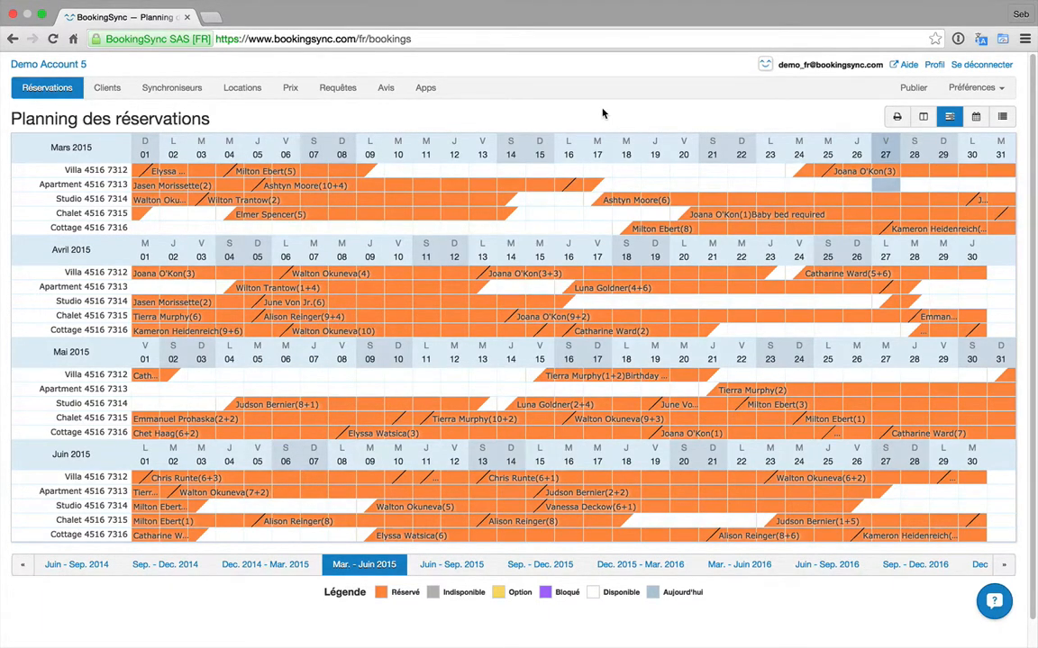
Create a new tax in the tax preferences with the English name "Taxe on lodging" and a percentage of 3.5
click(994, 90)
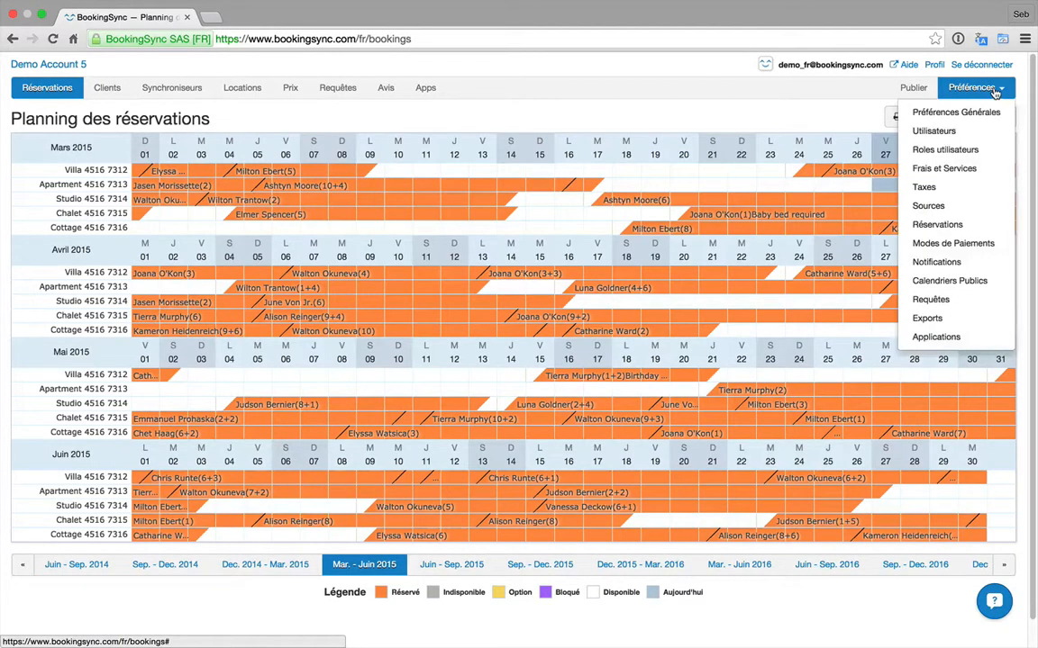
click(982, 194)
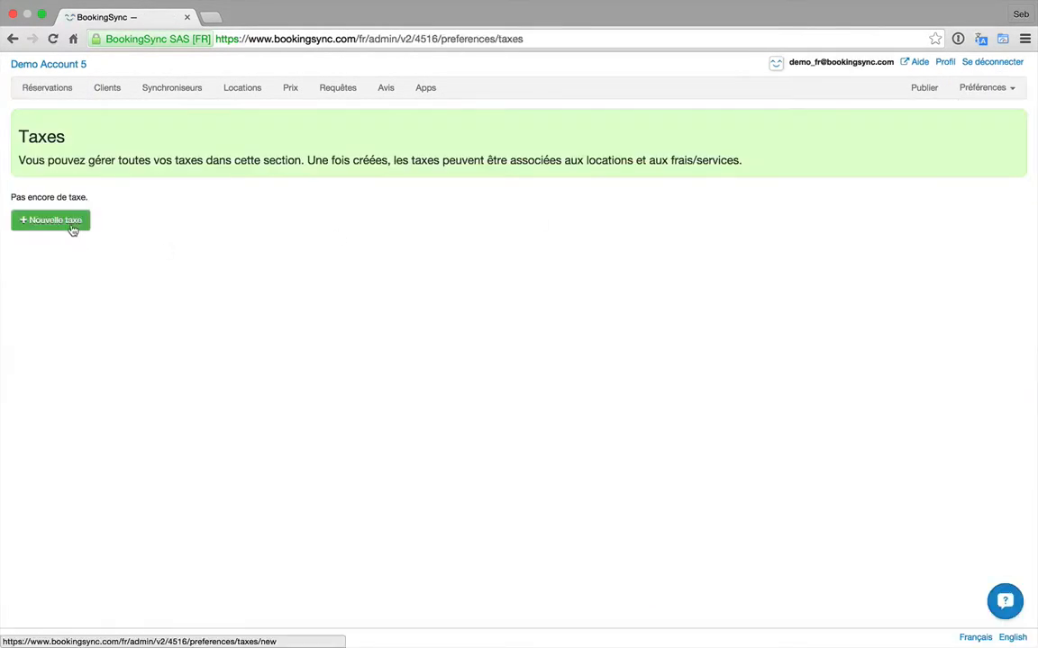
click(72, 227)
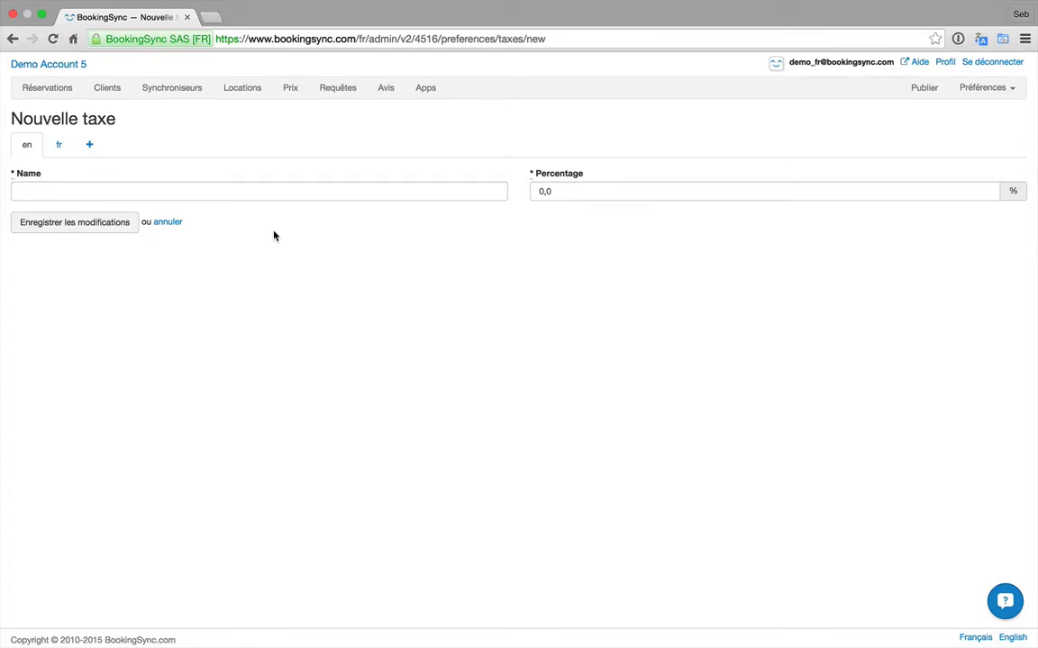
click(278, 197)
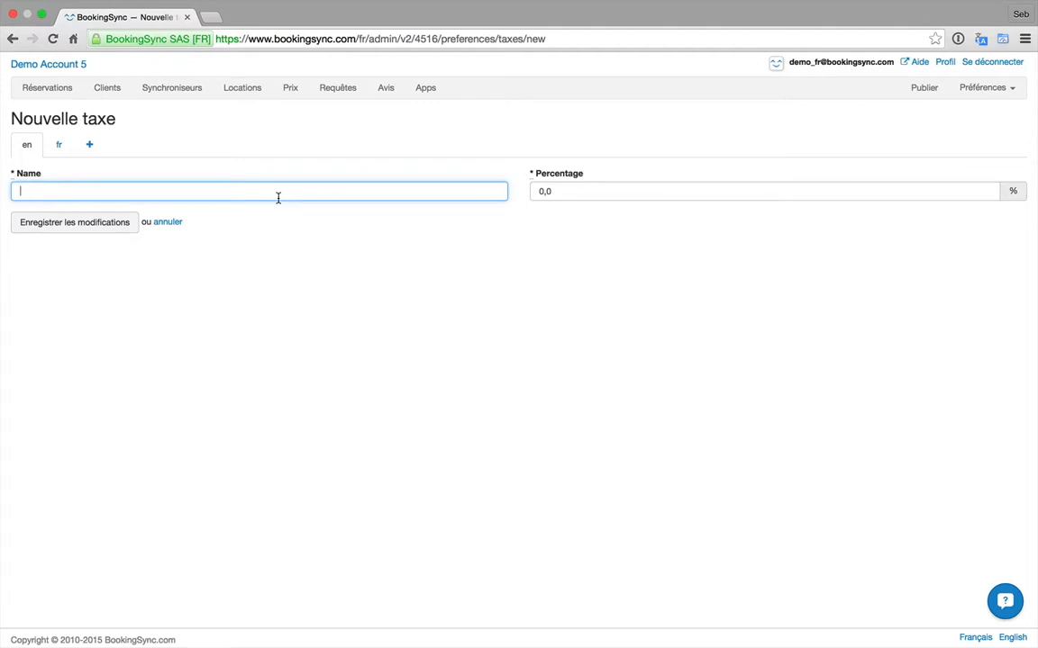
text(Tax)
key(BackSpace)
text(e on lodging)
click(572, 189)
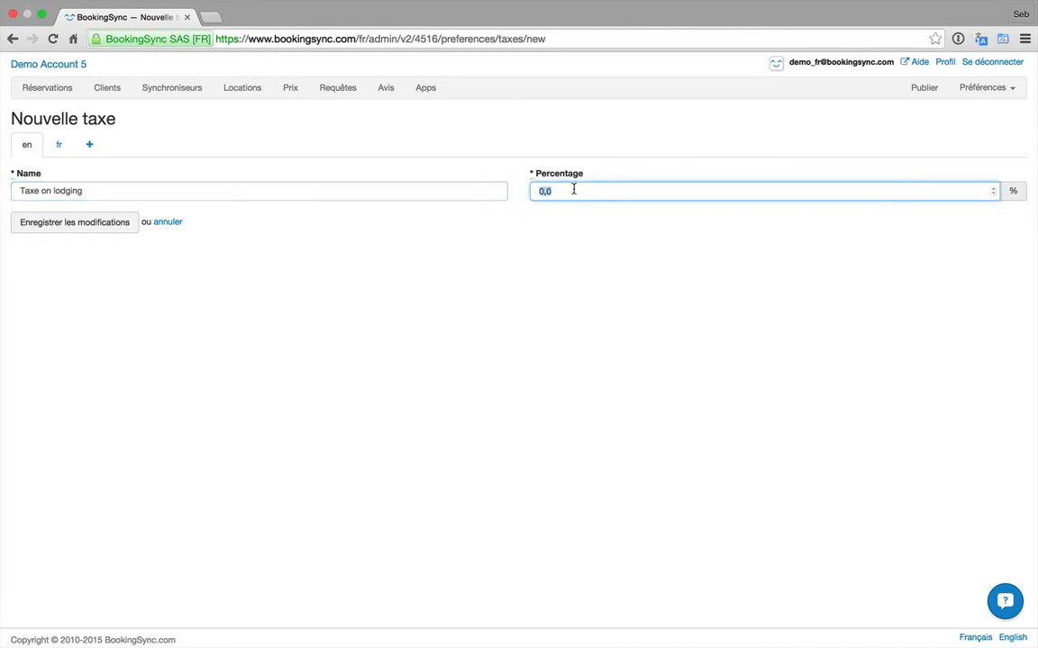
text(3.5)
Give the lodging tax the French name "Taxe sur le logement" and save it
click(59, 145)
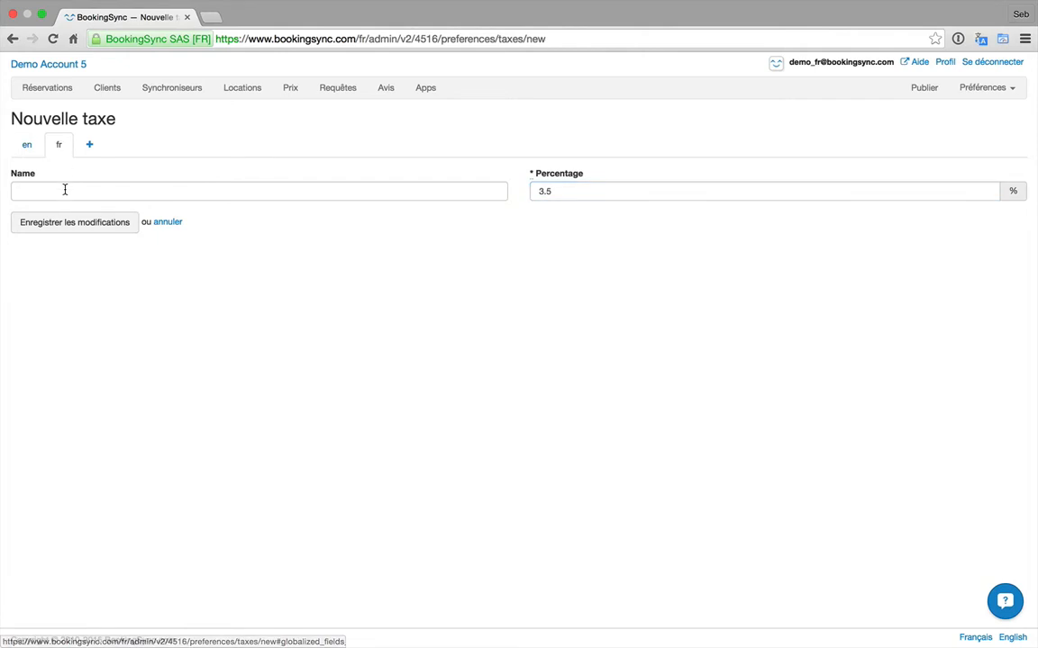
click(65, 190)
text(Taxe sur )
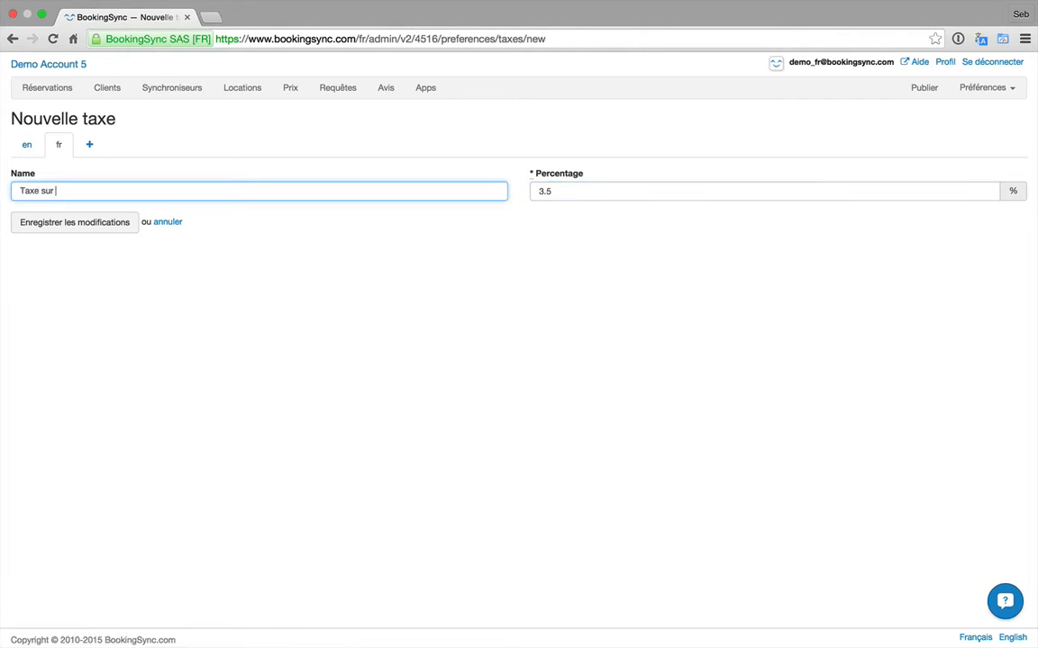
text(le logement)
click(58, 225)
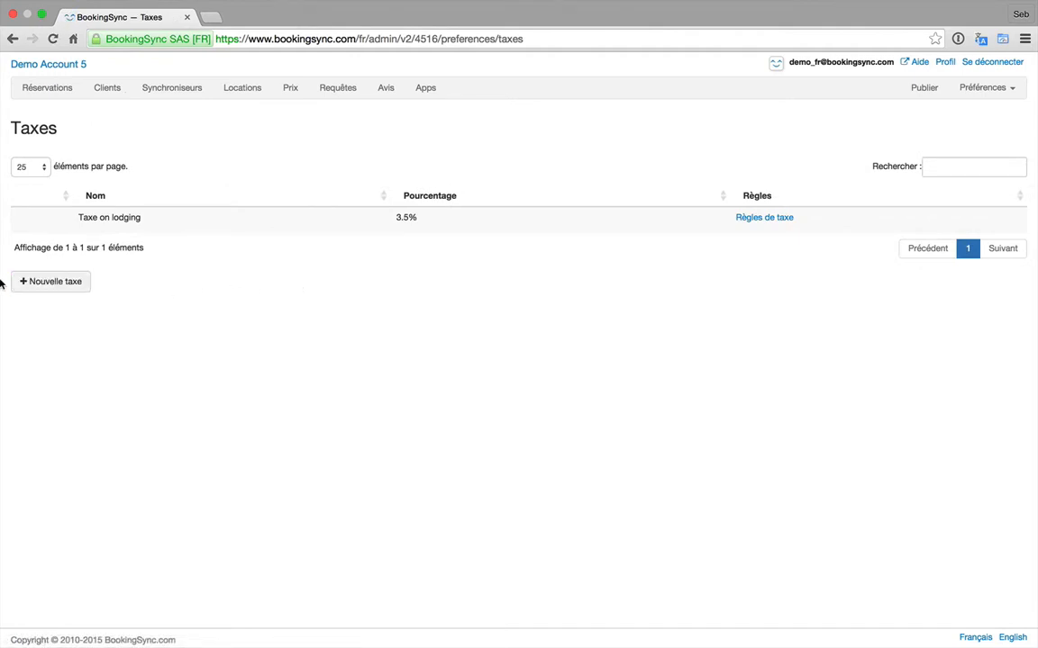
Create another tax with the English name "GST" and a percentage of 5
click(56, 281)
click(75, 190)
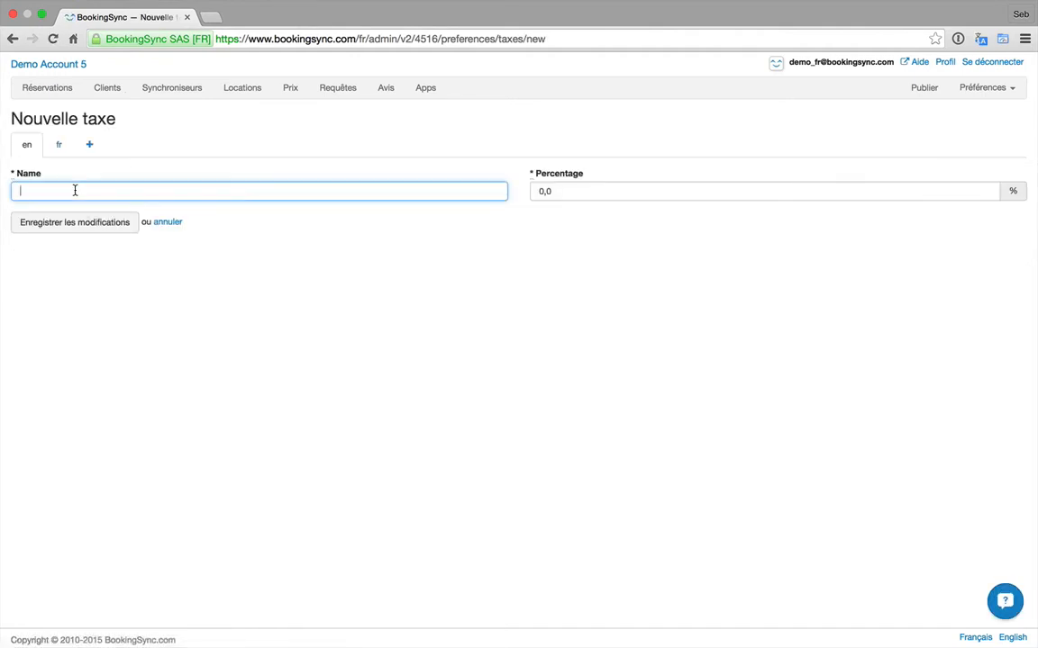
text(GST)
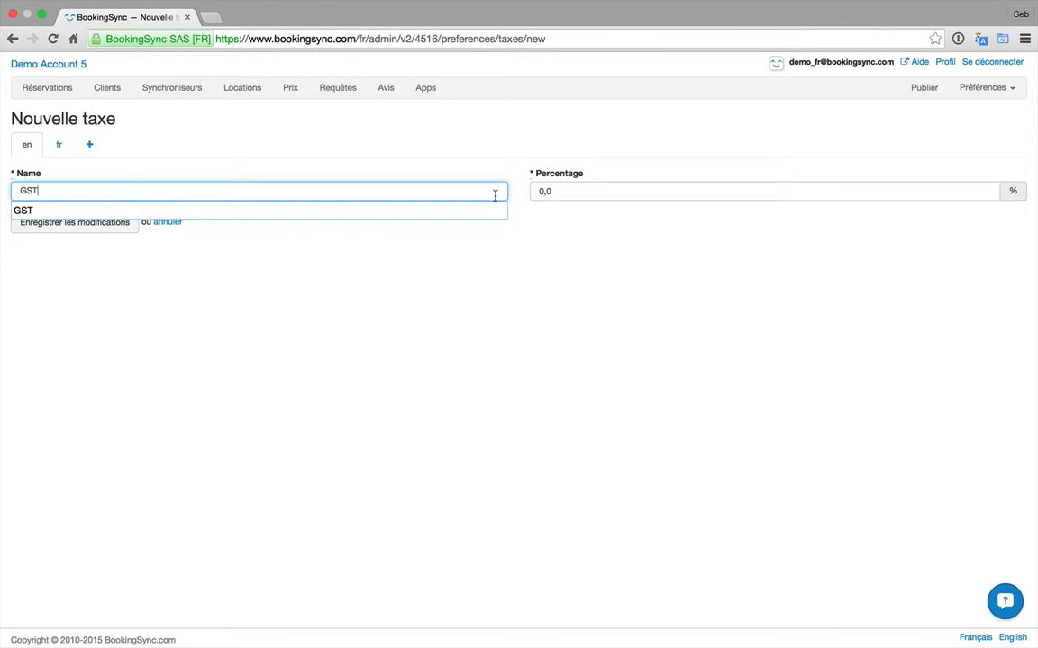
click(575, 192)
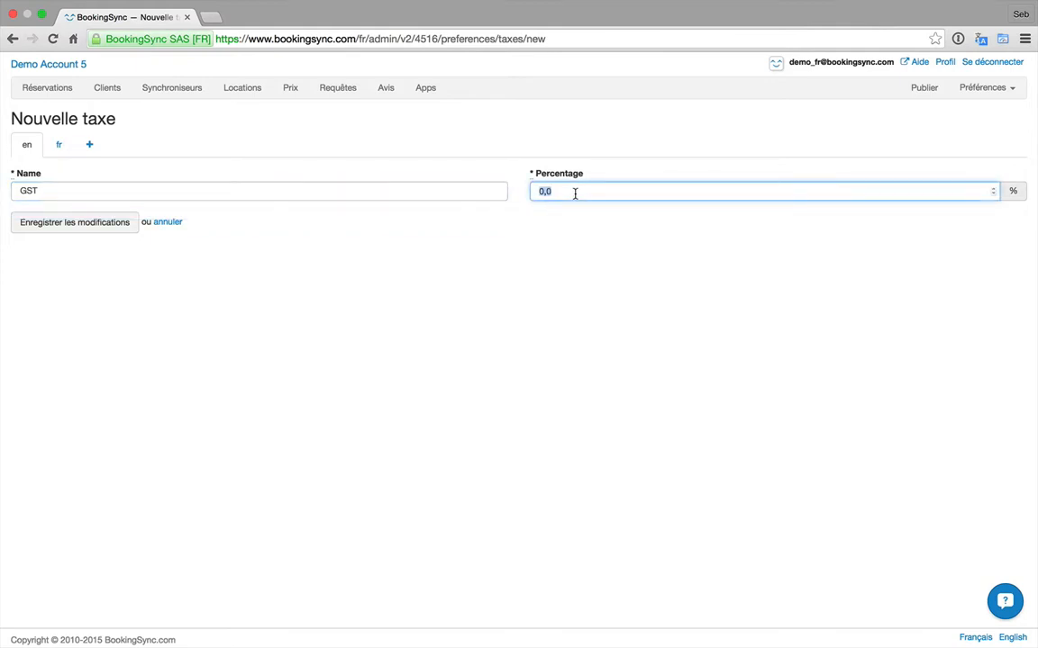
text(5)
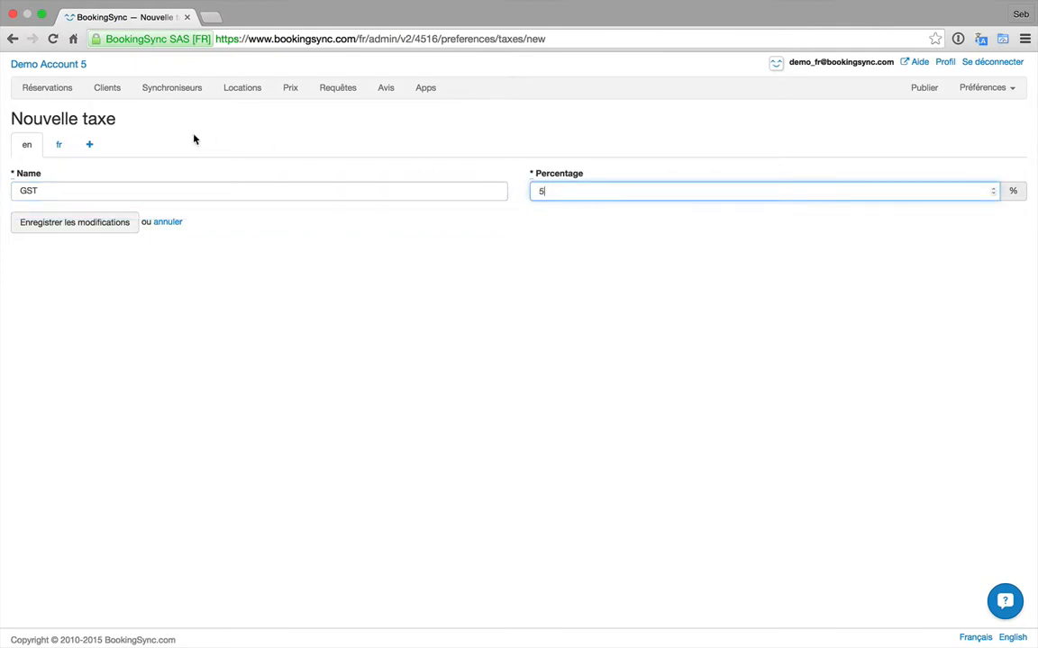
Give the GST tax the French name "TPS" and save it
click(53, 147)
click(51, 187)
text(TPS)
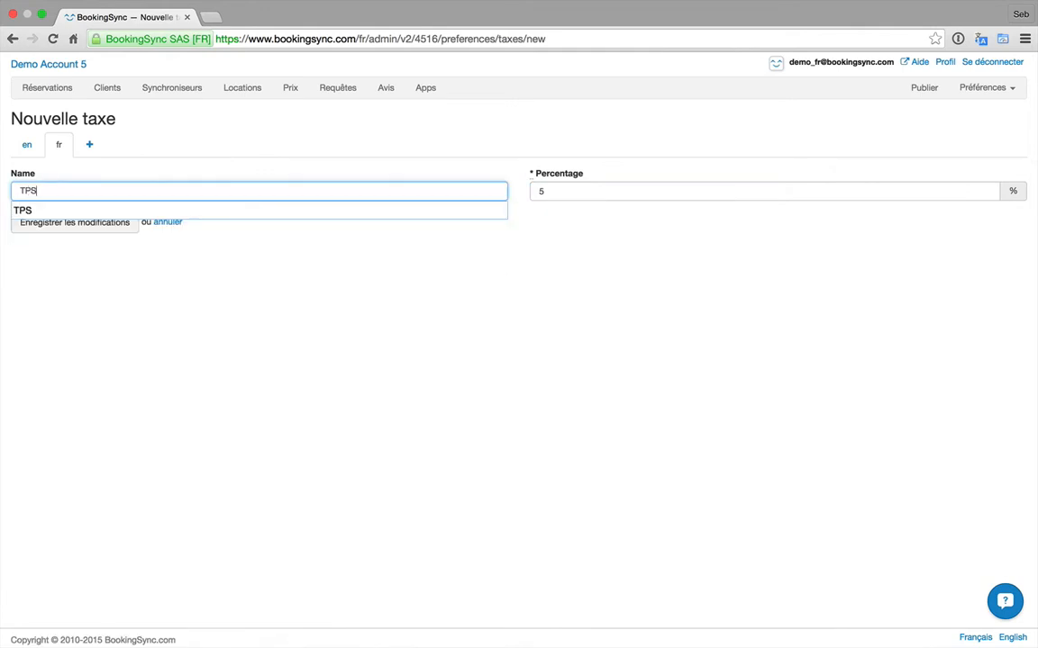
click(50, 210)
click(51, 220)
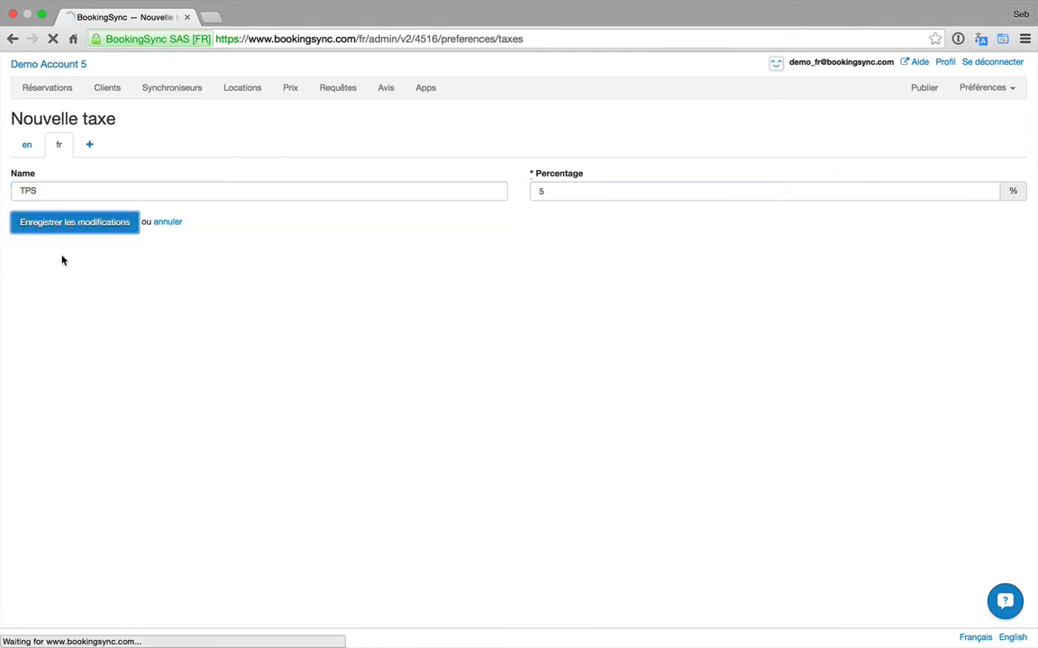
Create a third tax with the English name "QST" and a percentage of 9.975
click(54, 309)
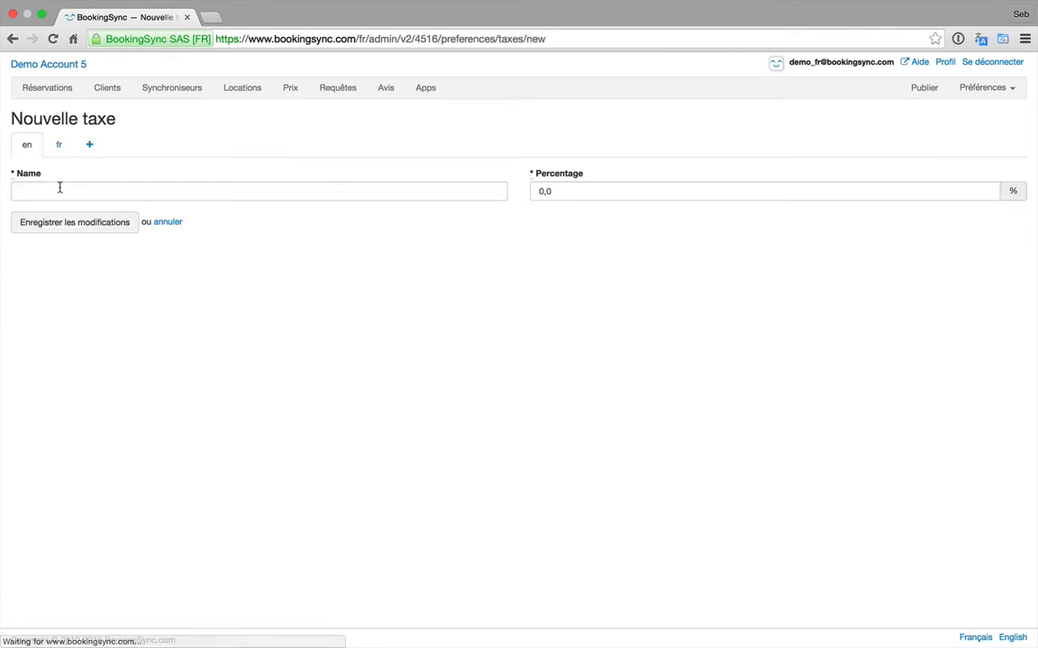
click(60, 189)
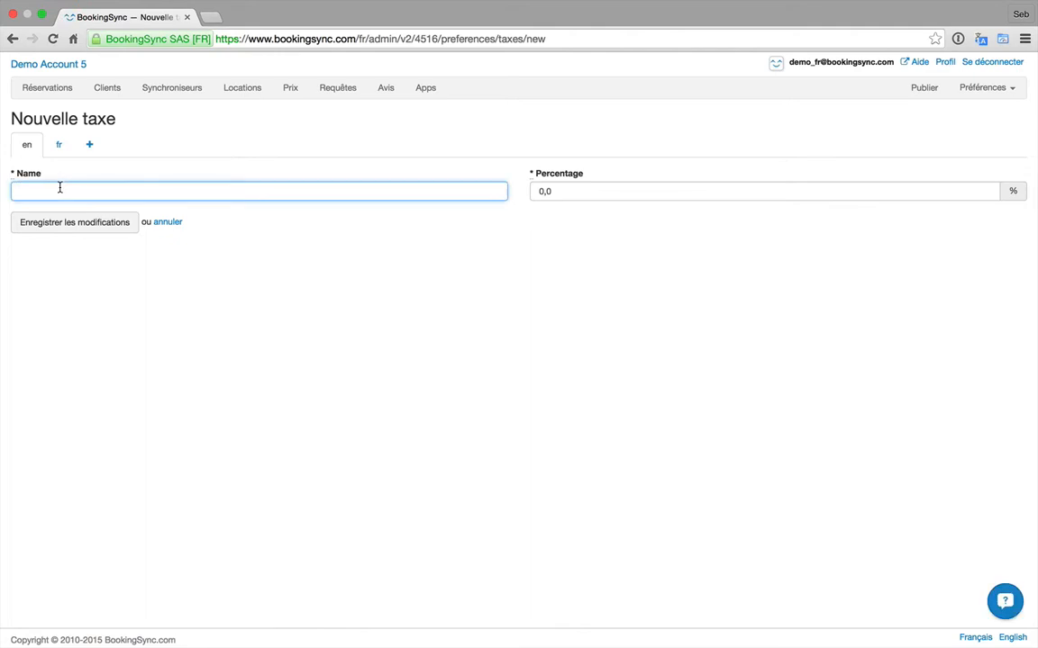
text(QST)
click(570, 192)
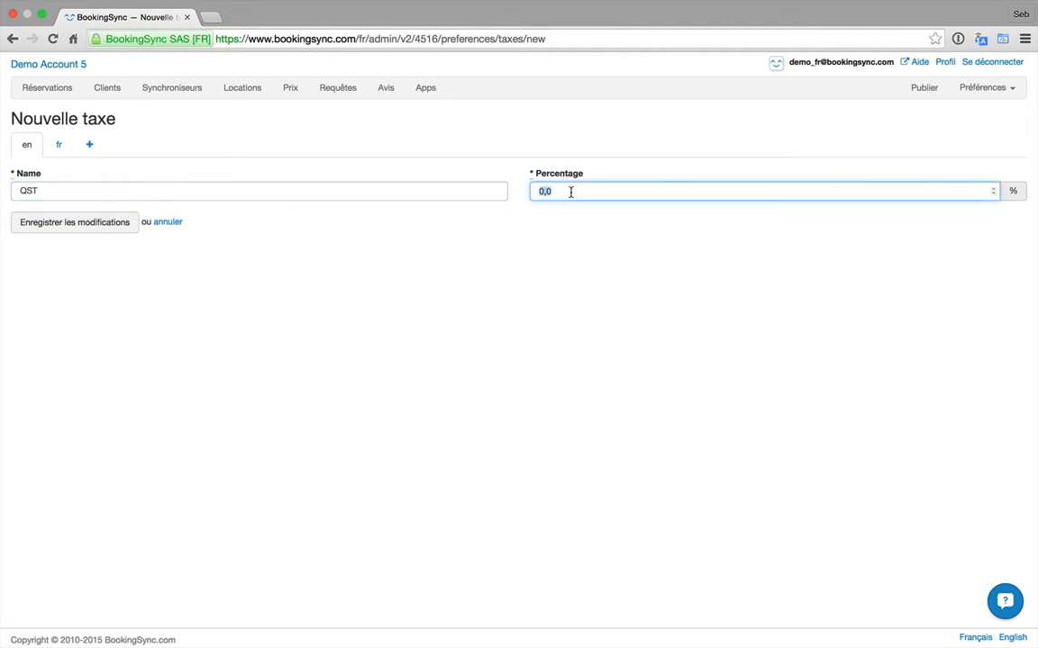
text(9.975)
Give the QST tax the French name "TVQ" and save it
click(61, 146)
click(50, 191)
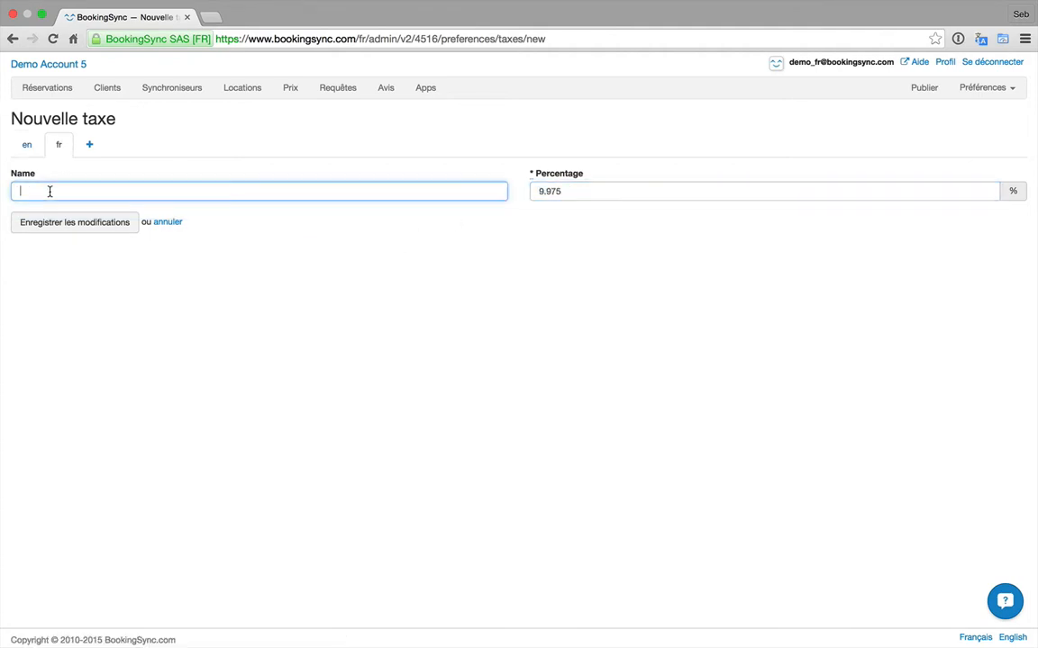
text(TV)
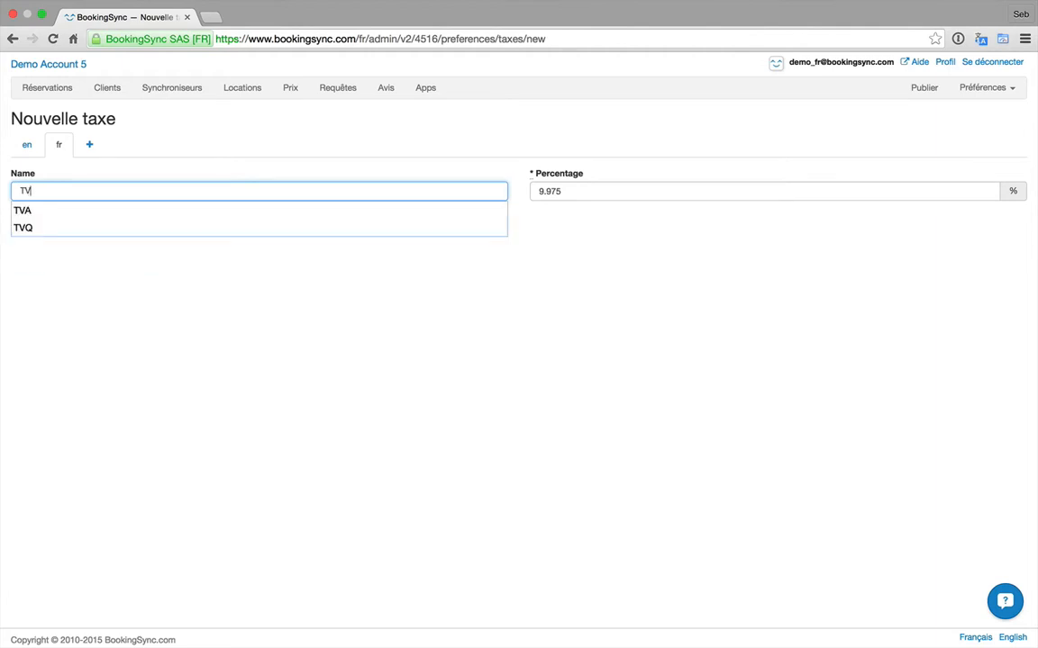
text(Q)
click(73, 223)
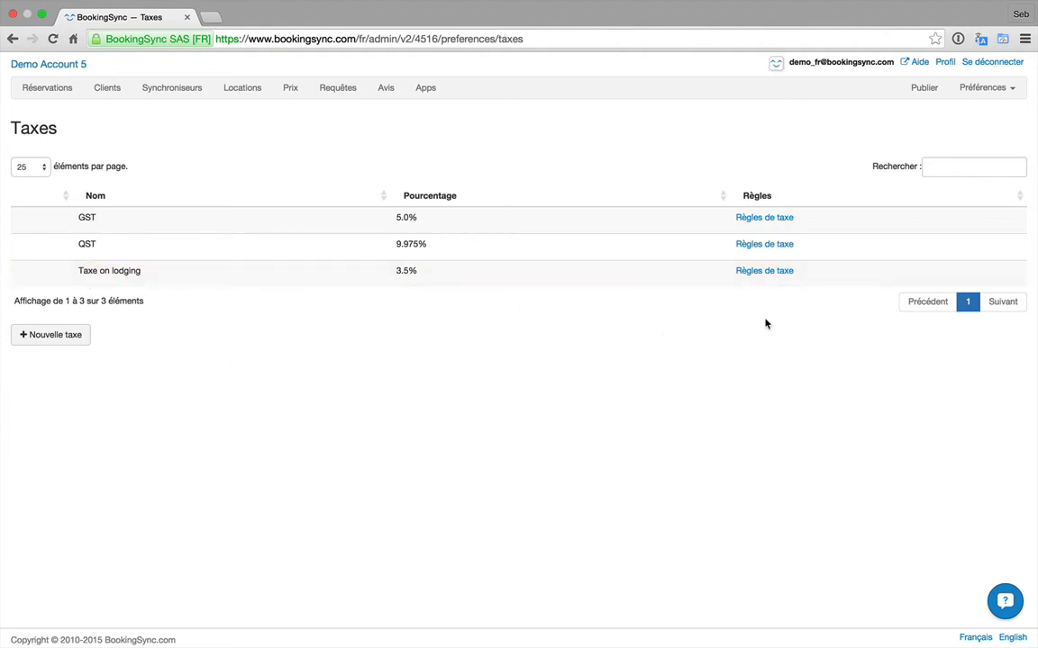
Add and save a rule applying the lodging tax only when "Durée du séjour (en jours)" is "inférieur ou égal à" 30
click(765, 272)
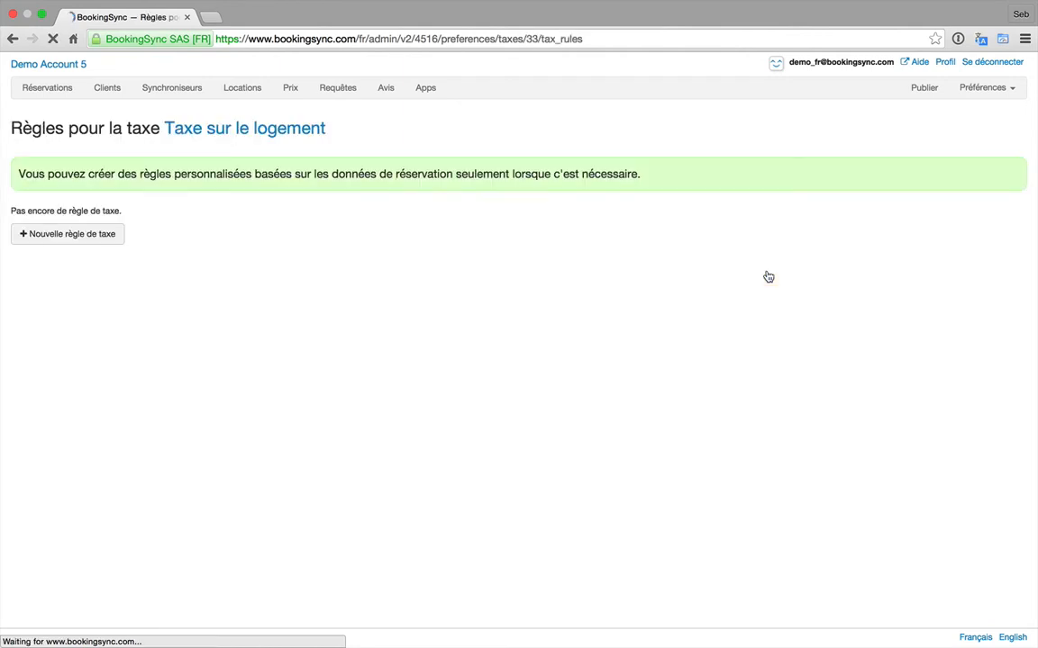
click(64, 237)
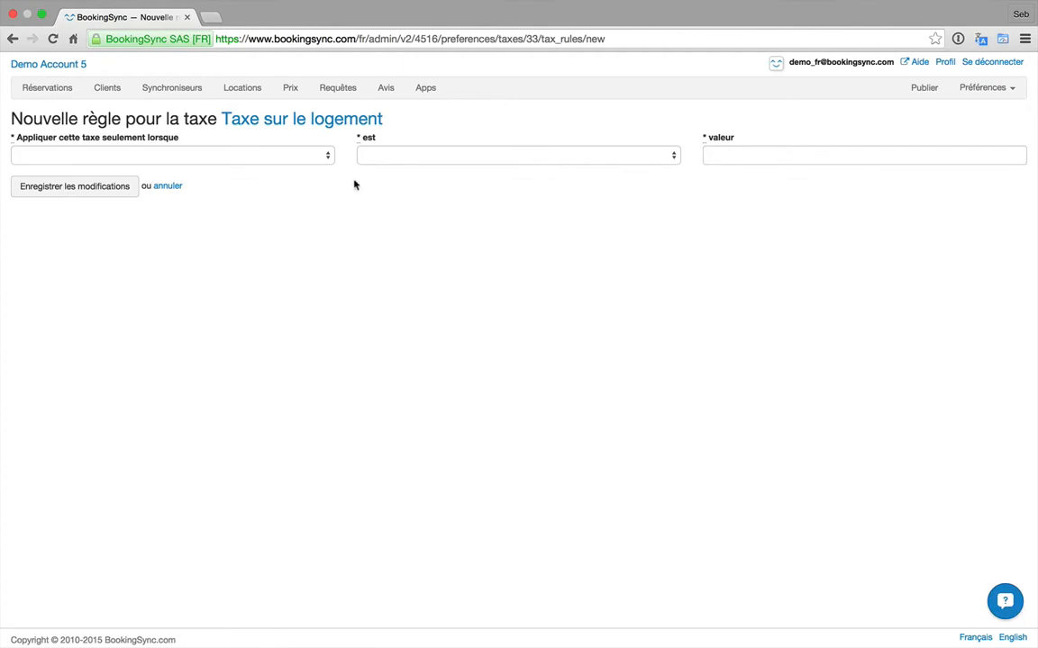
click(311, 156)
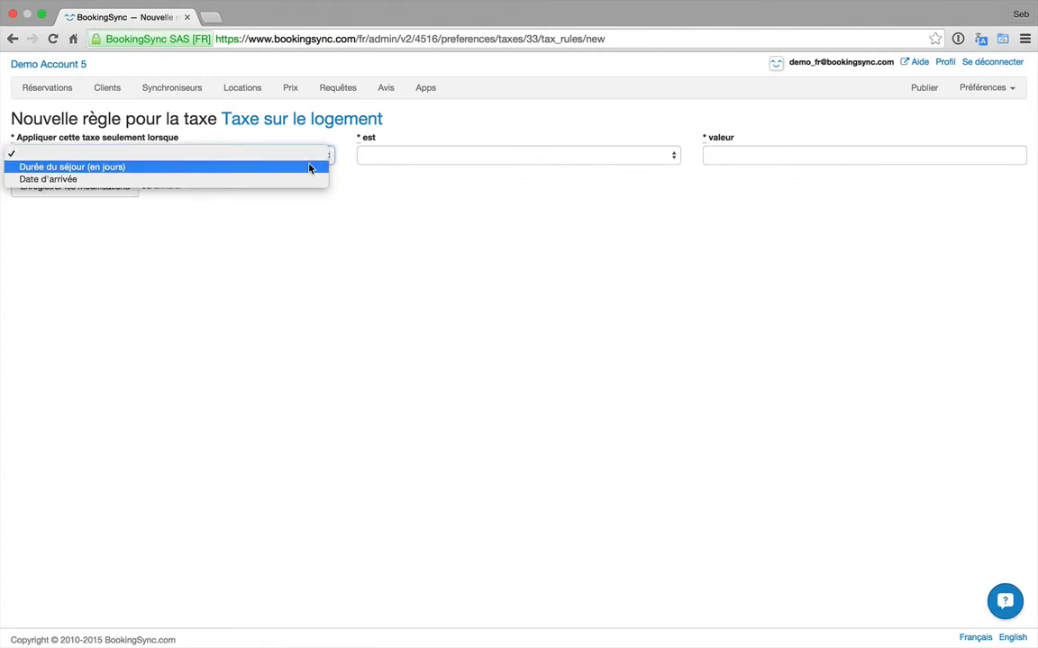
click(309, 168)
click(493, 162)
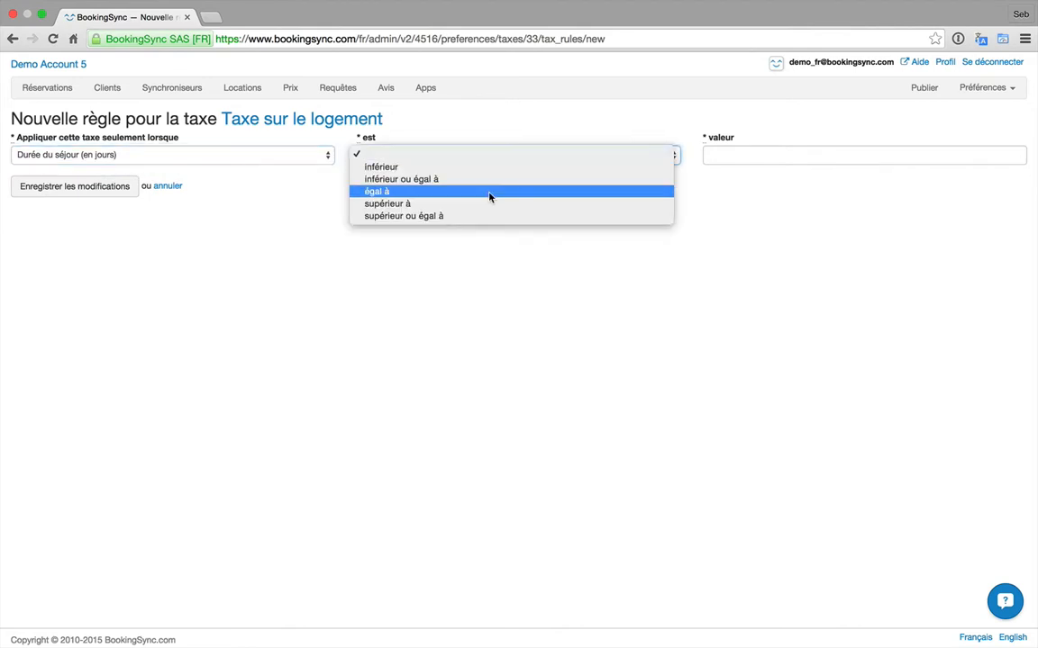
click(491, 186)
click(801, 161)
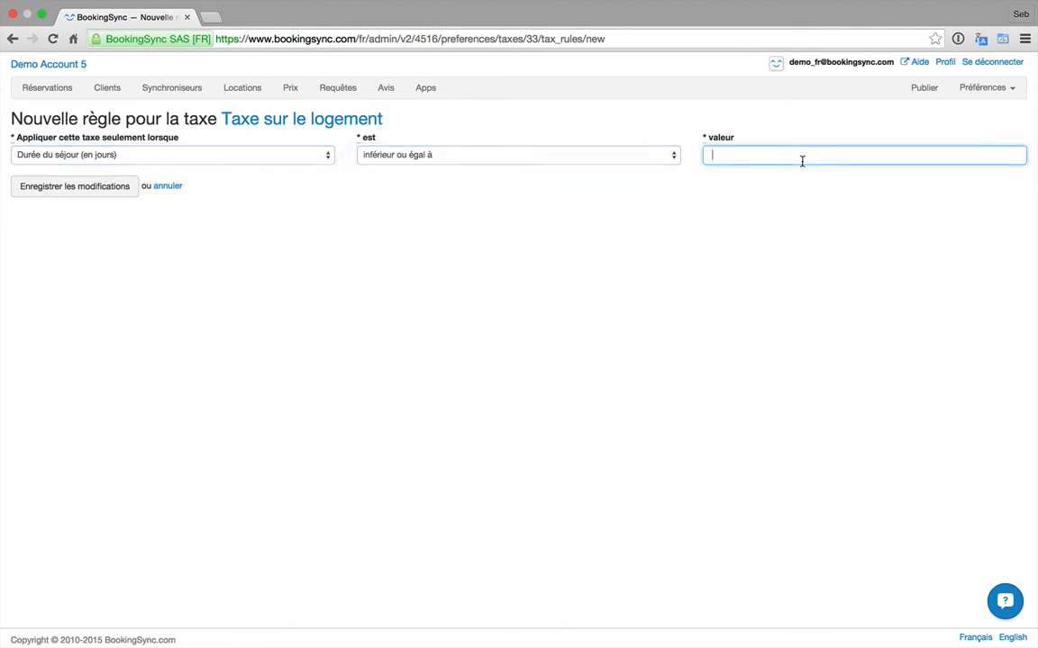
text(30)
click(556, 258)
click(106, 195)
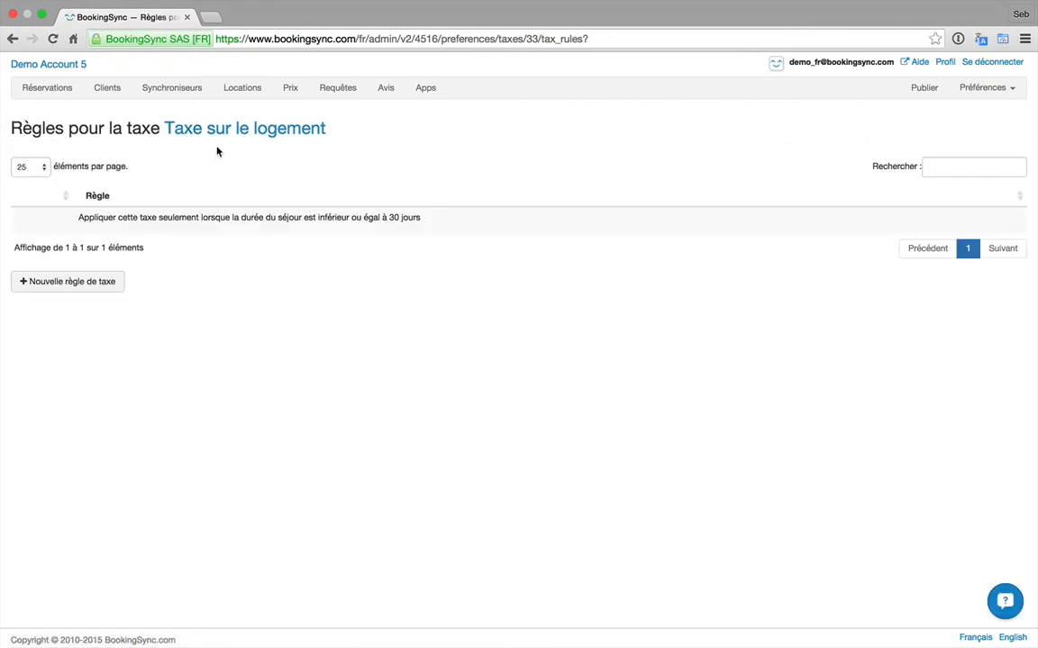
Add "Taxe sur le logement 3.5%" to the Villa rental's taxes without including it in the rate, and save
click(232, 134)
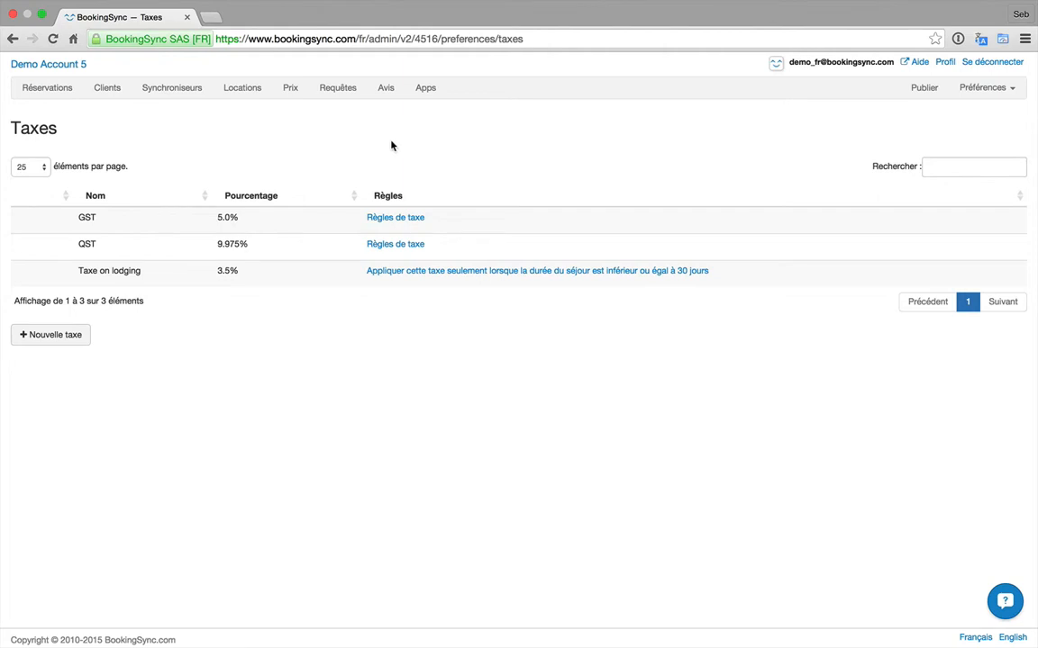
click(240, 94)
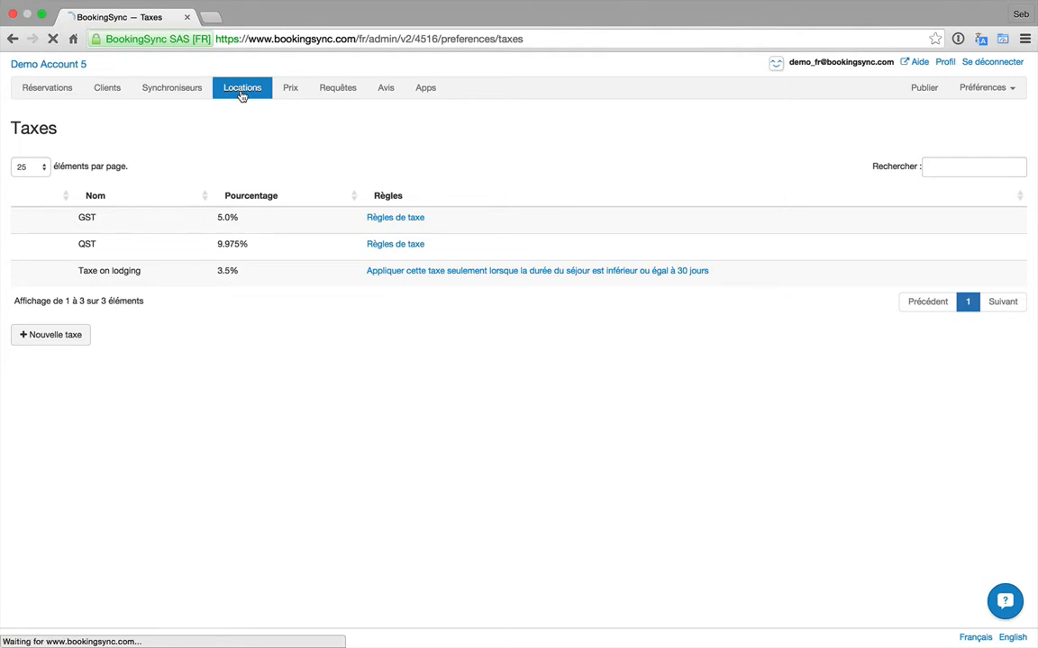
click(173, 236)
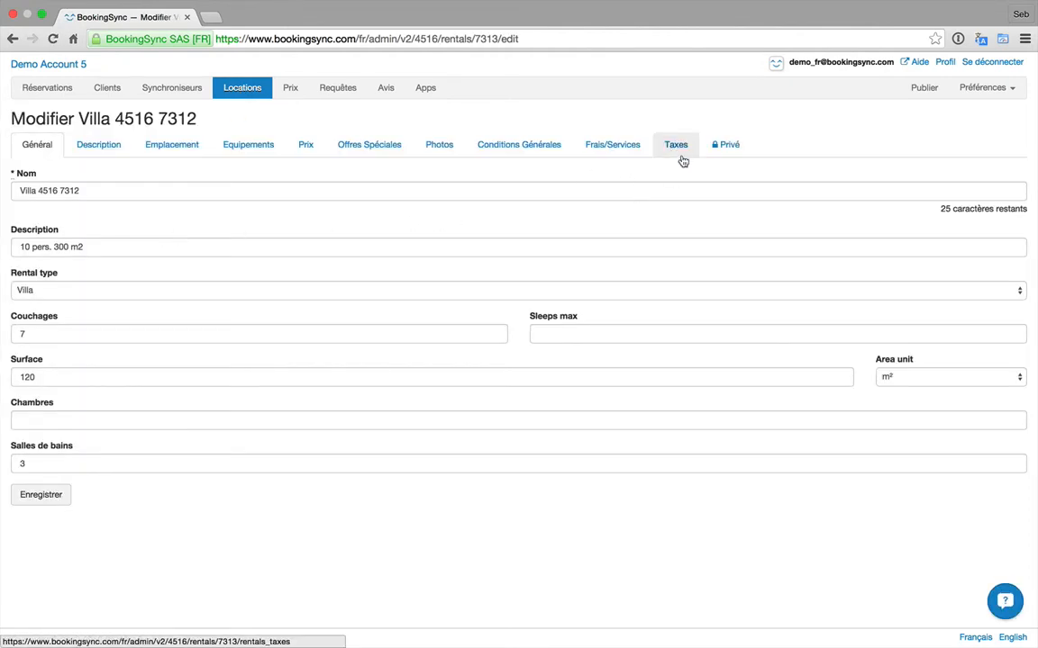
click(678, 150)
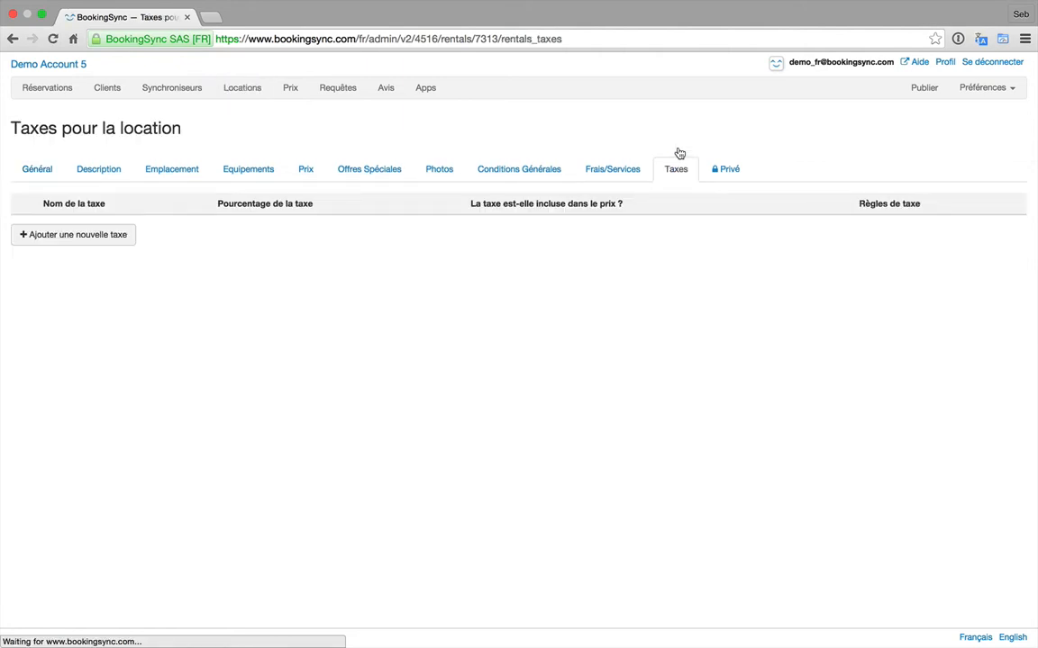
click(97, 242)
click(198, 192)
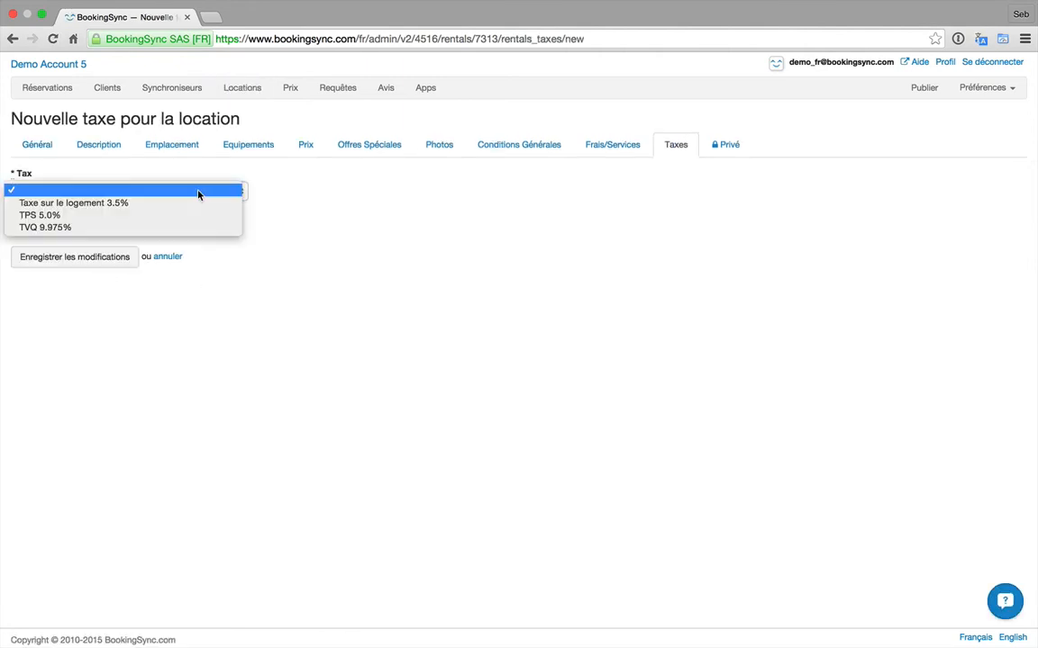
click(199, 204)
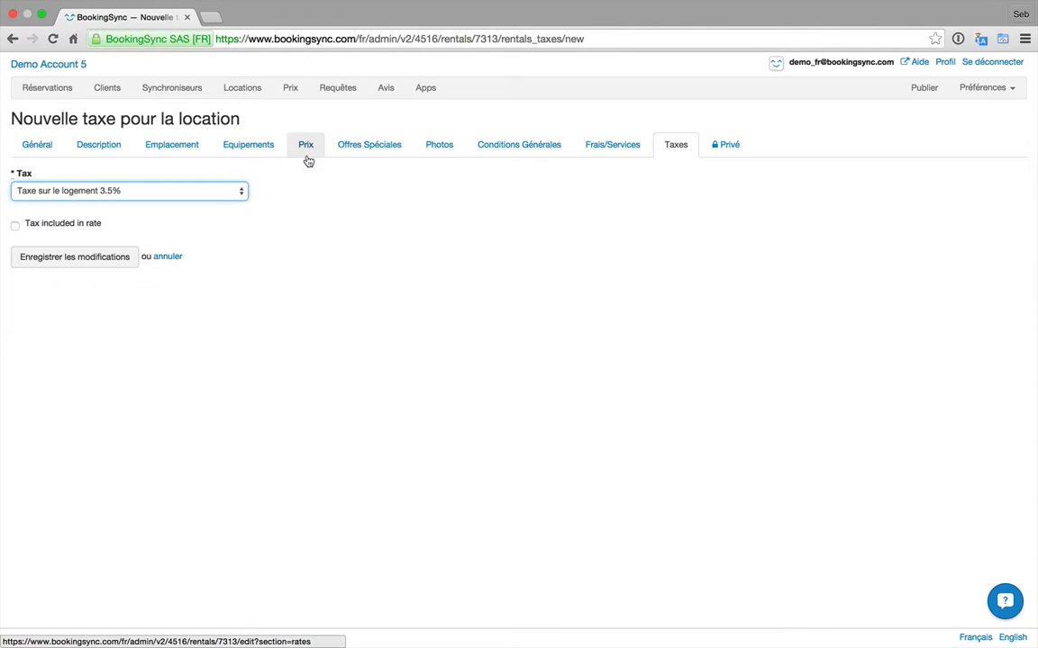
click(198, 226)
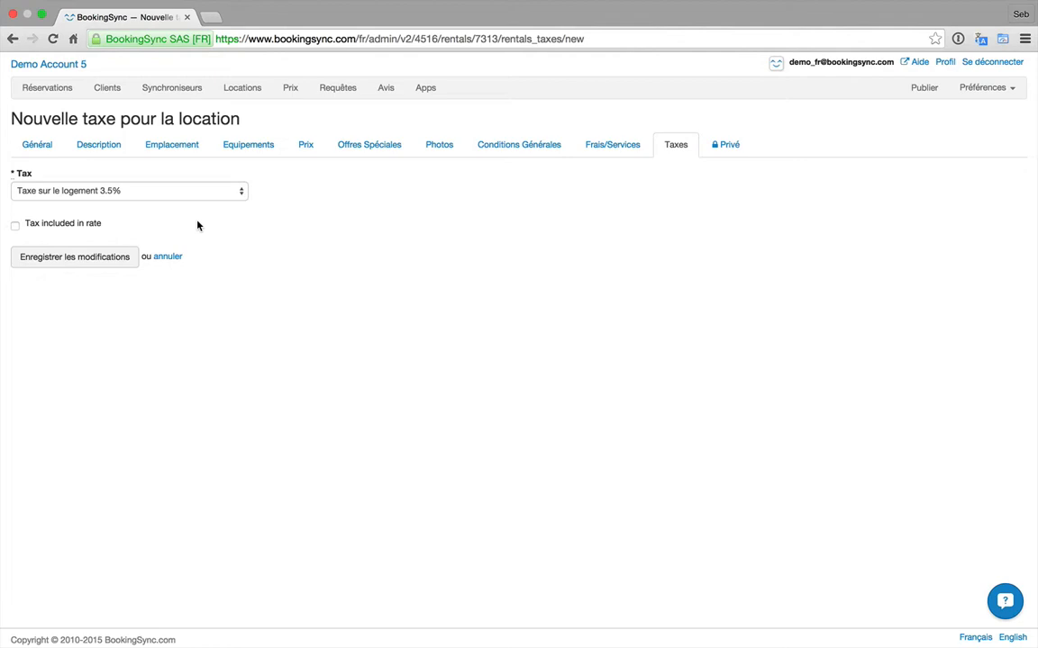
click(75, 259)
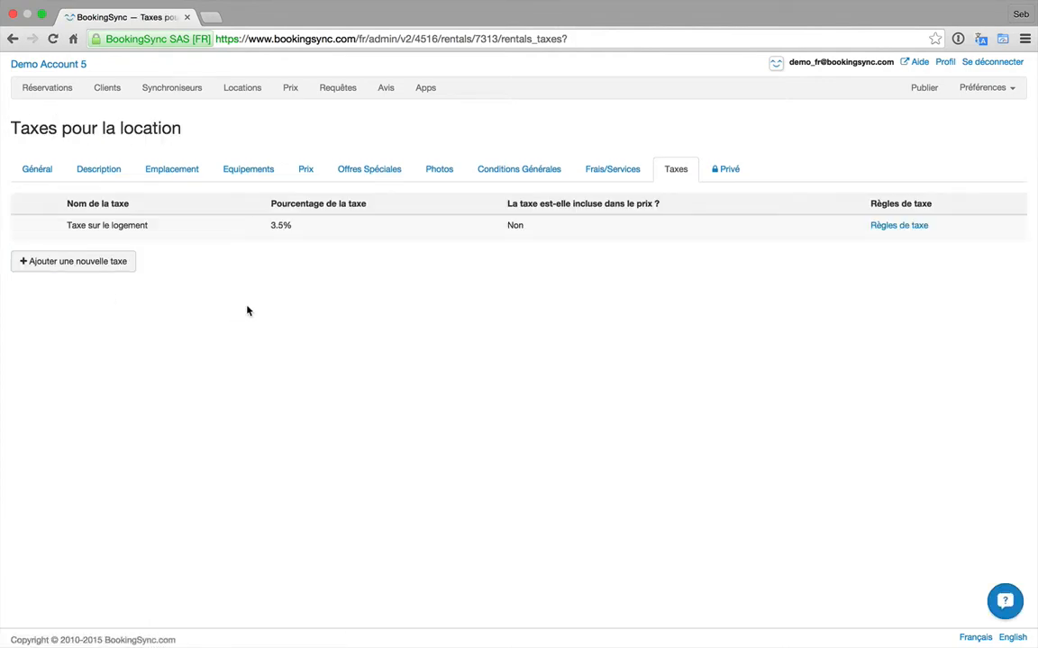
Add "TPS 5.0%" to the Villa rental's taxes without including it in the rate, and save
click(65, 270)
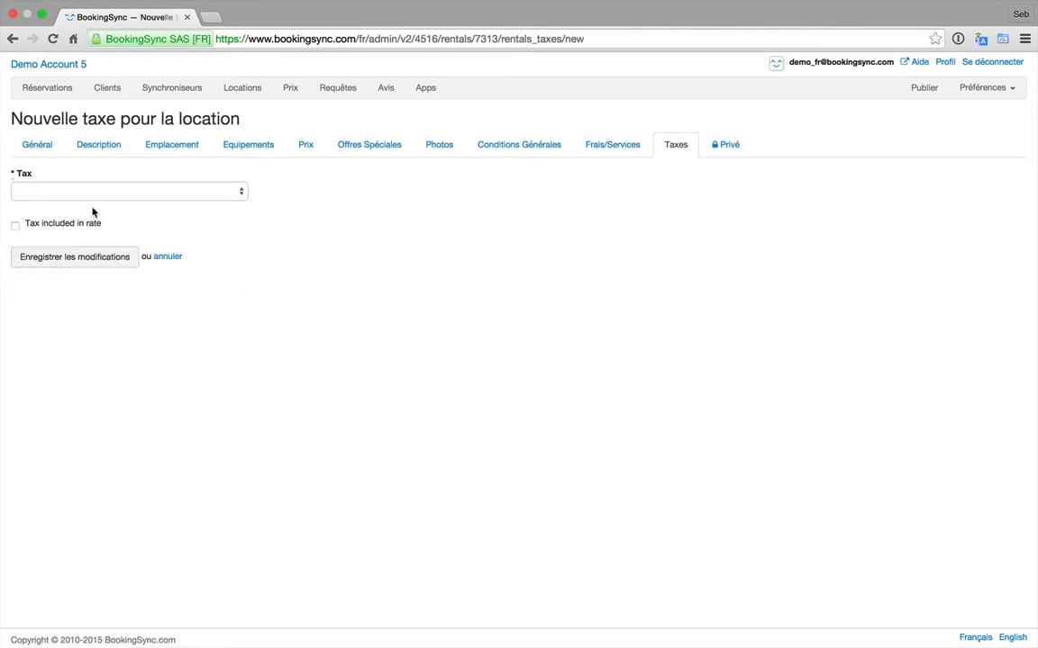
click(135, 193)
click(160, 216)
click(77, 258)
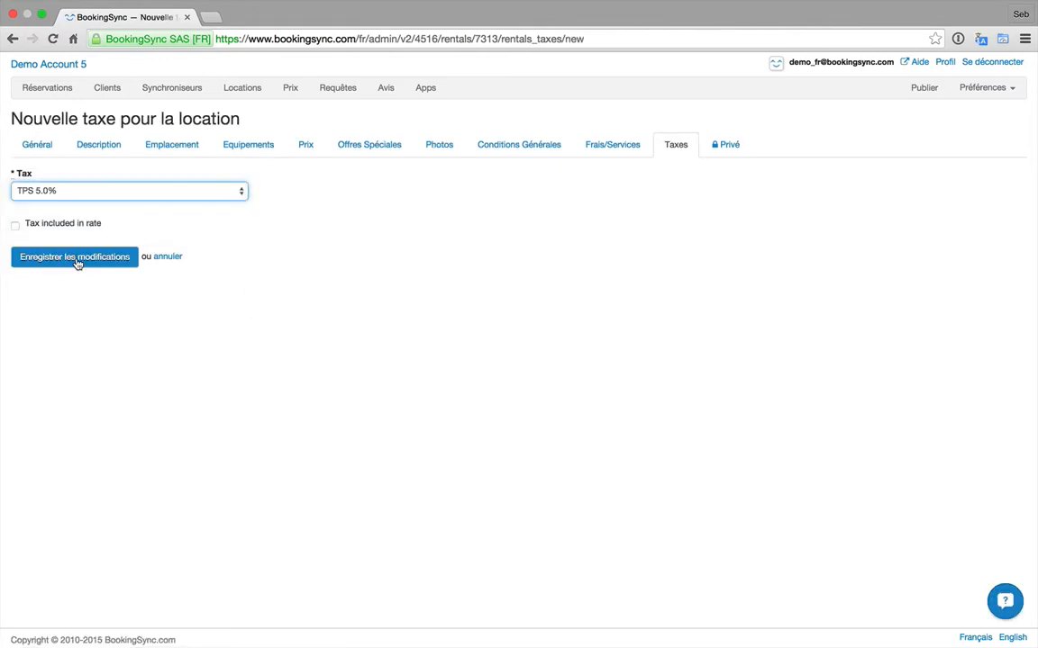
Add "TVQ 9.975%" to the Villa rental's taxes without including it in the rate, and save
click(81, 288)
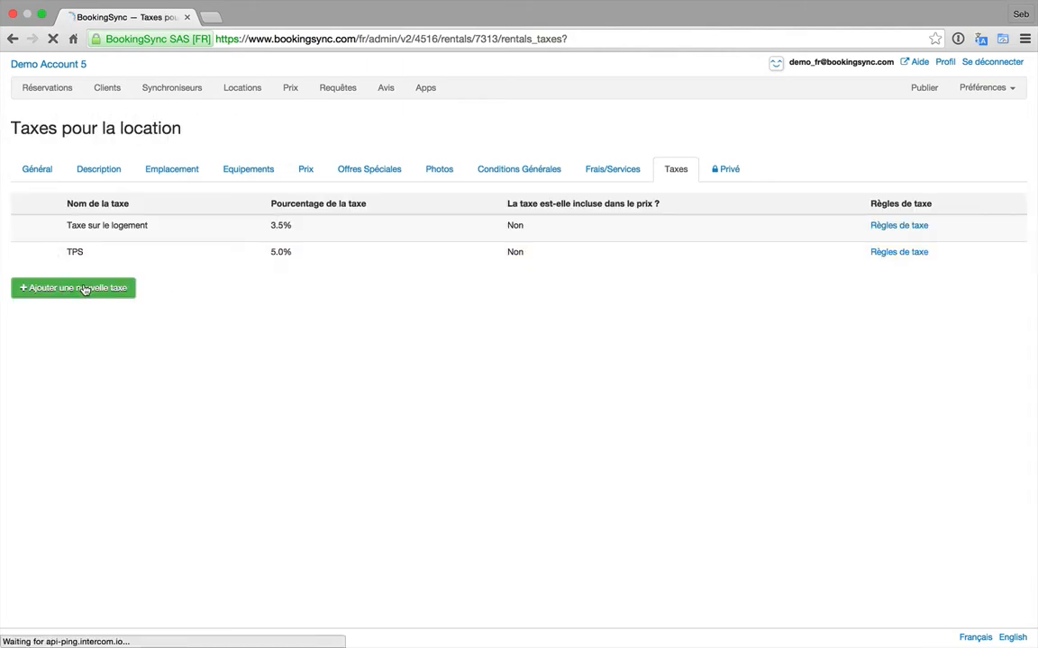
click(87, 192)
click(86, 229)
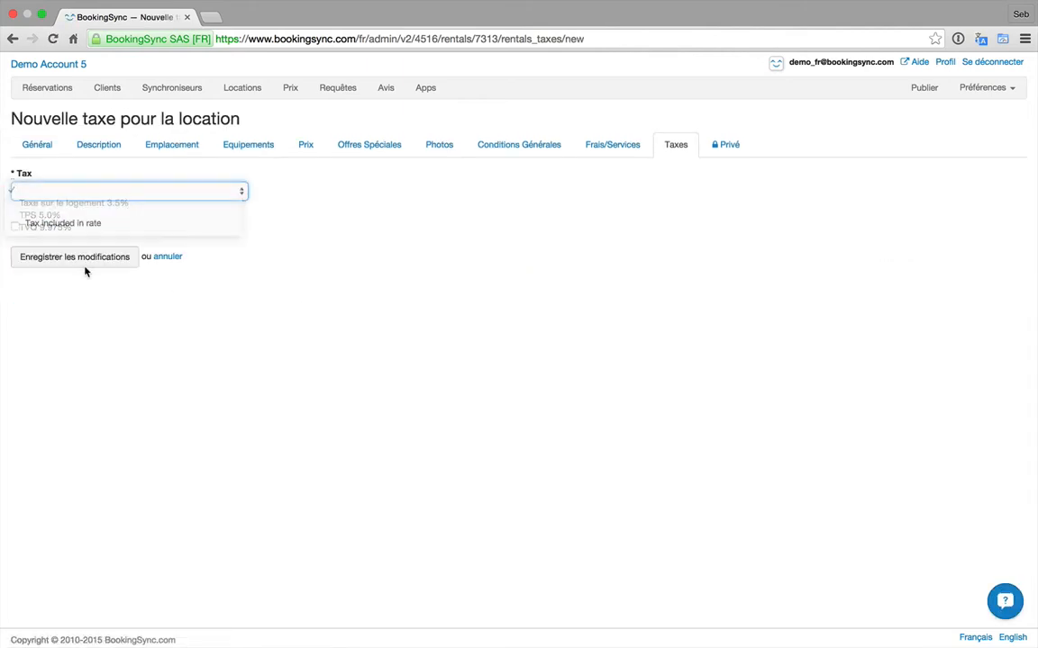
click(79, 259)
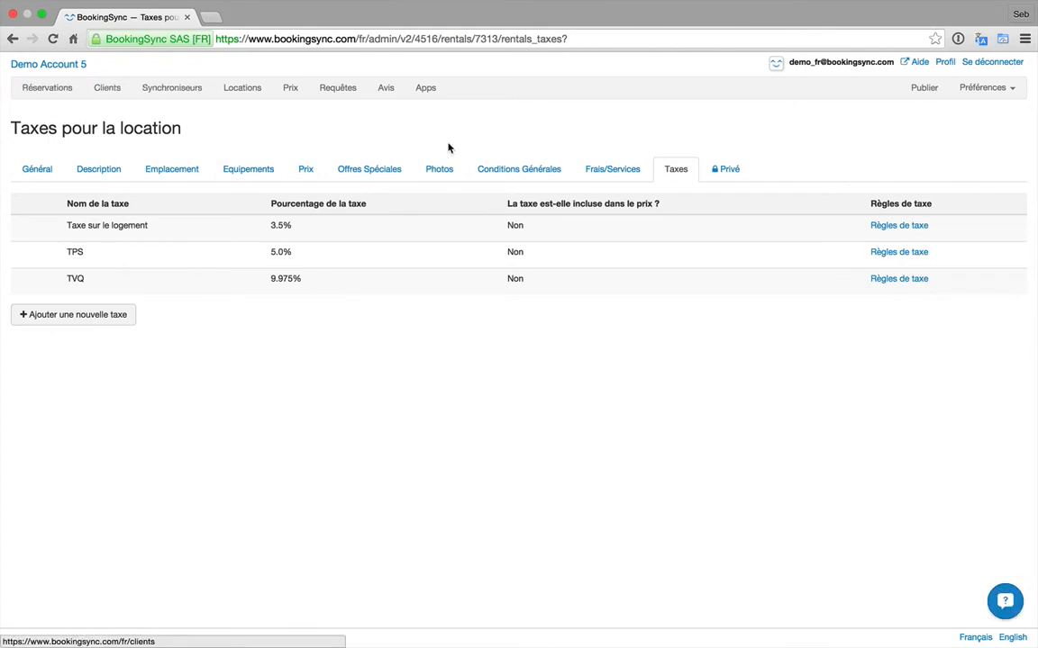
Draft a Villa booking from 3 to 10 May 2015 with a reference price of 1000 and examine its taxes, final price and deposit
mouse_move(426, 281)
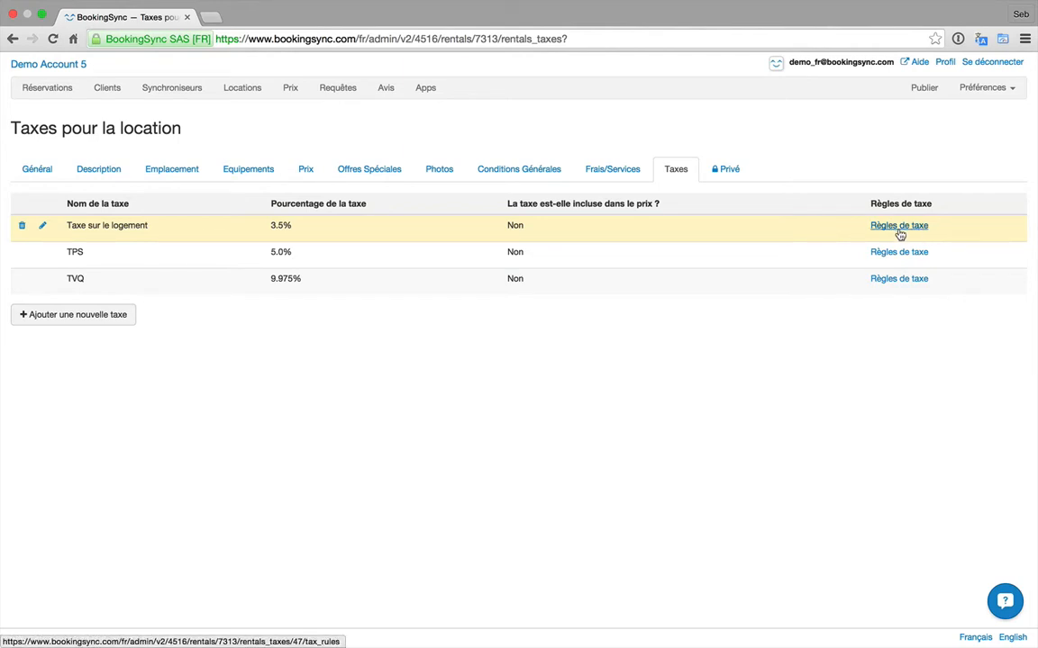
click(41, 99)
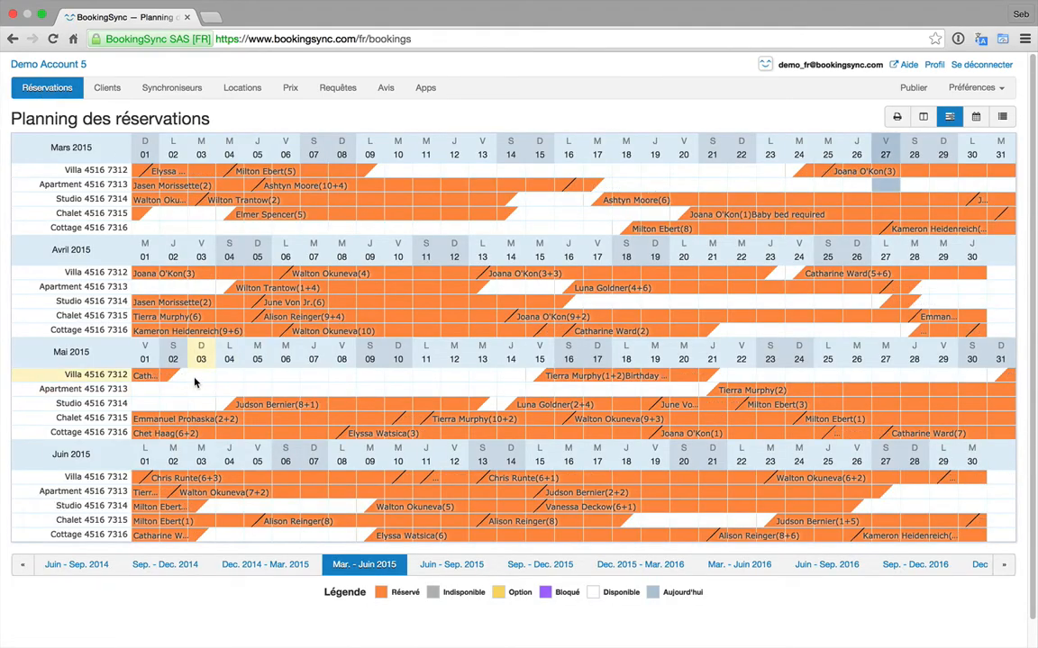
drag(198, 375, 401, 374)
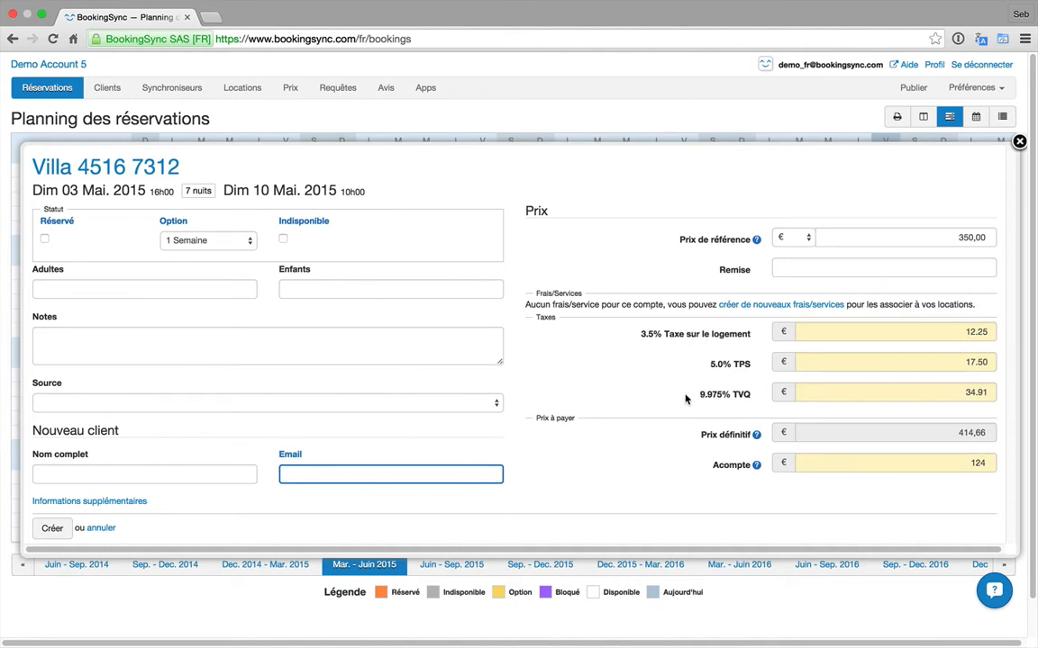
double_click(937, 238)
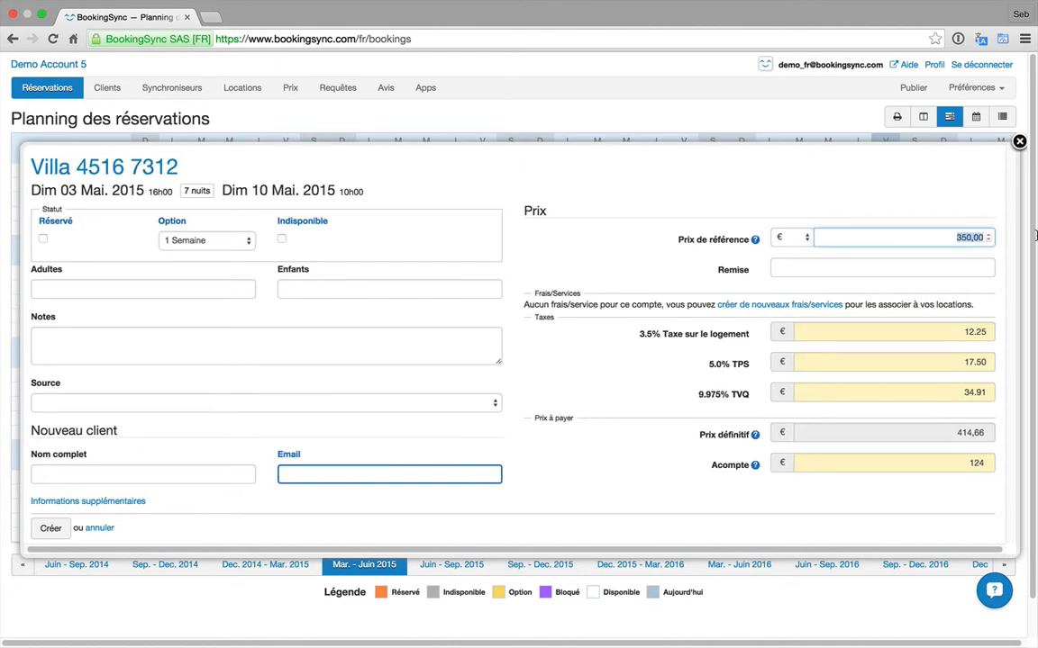
key(BackSpace)
text(1000)
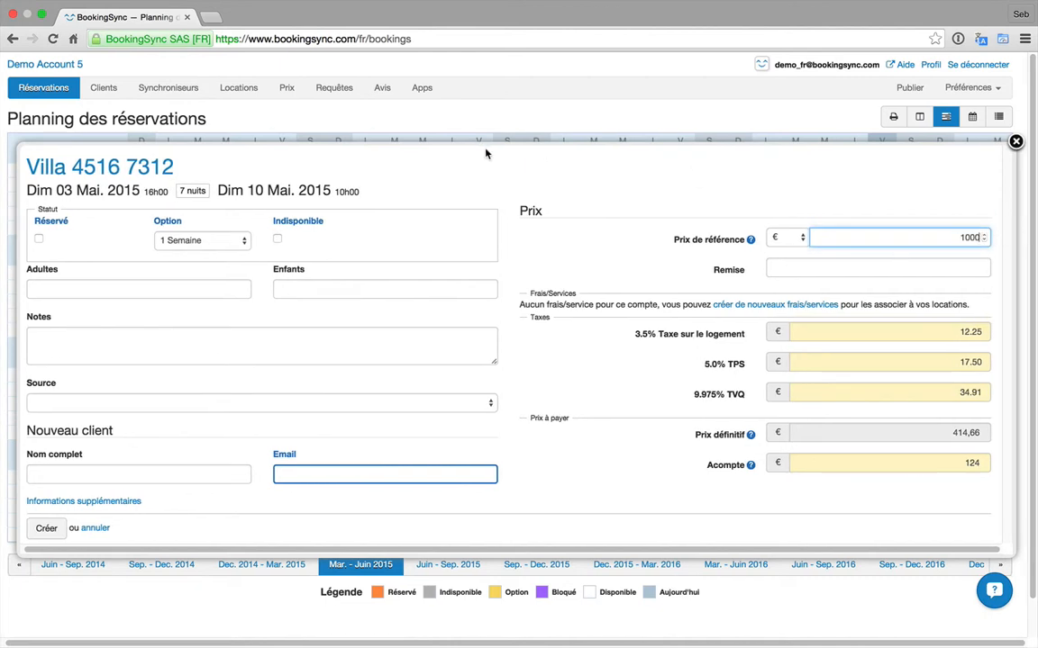
click(597, 251)
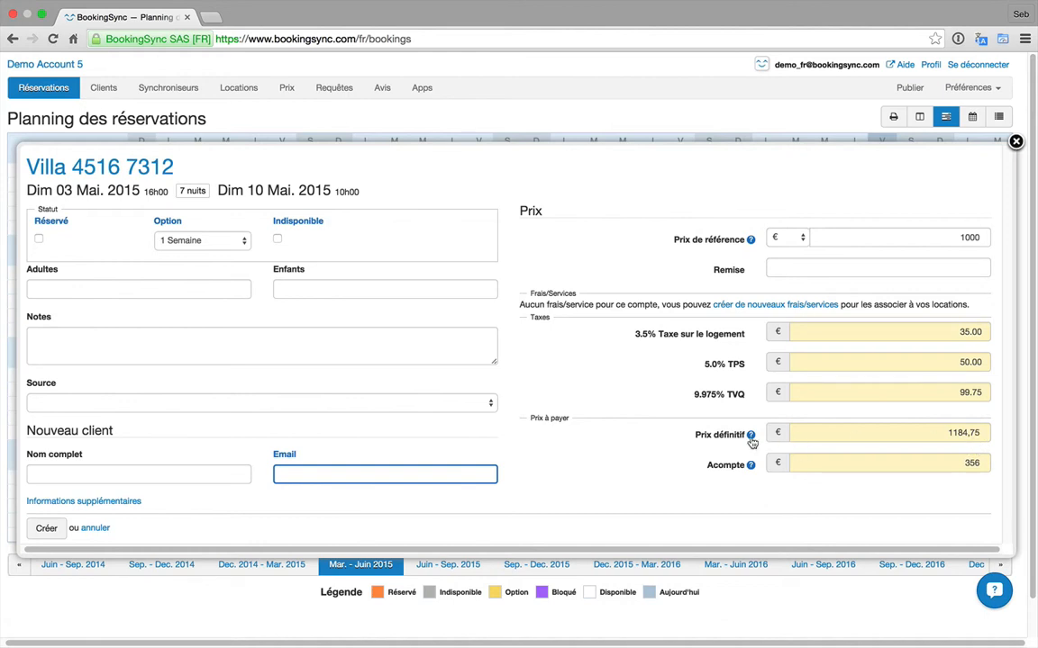
mouse_move(751, 440)
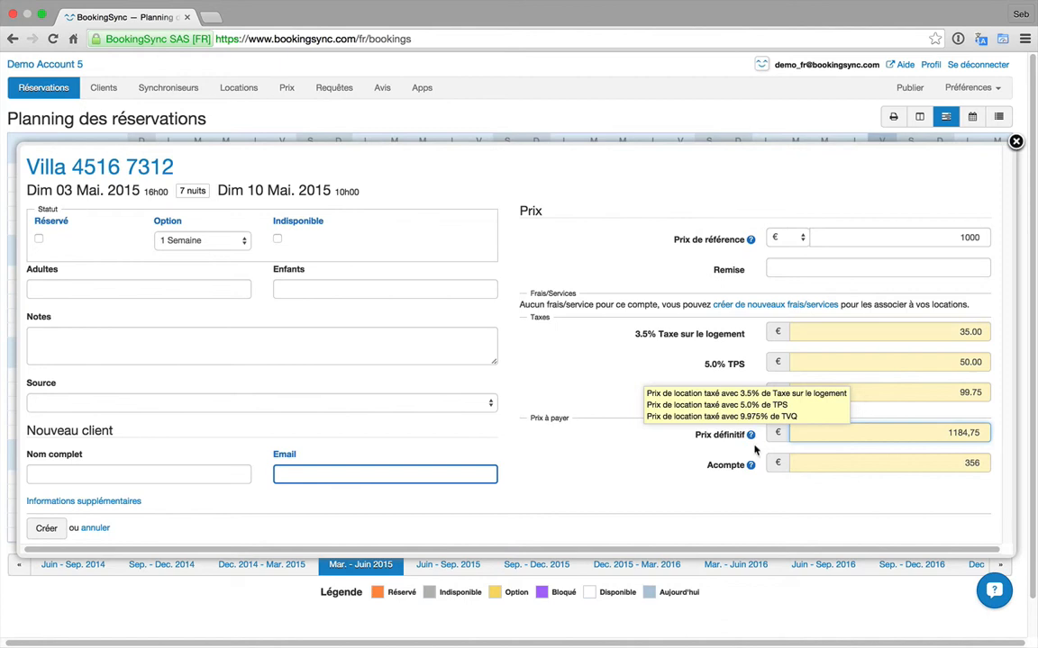
mouse_move(751, 474)
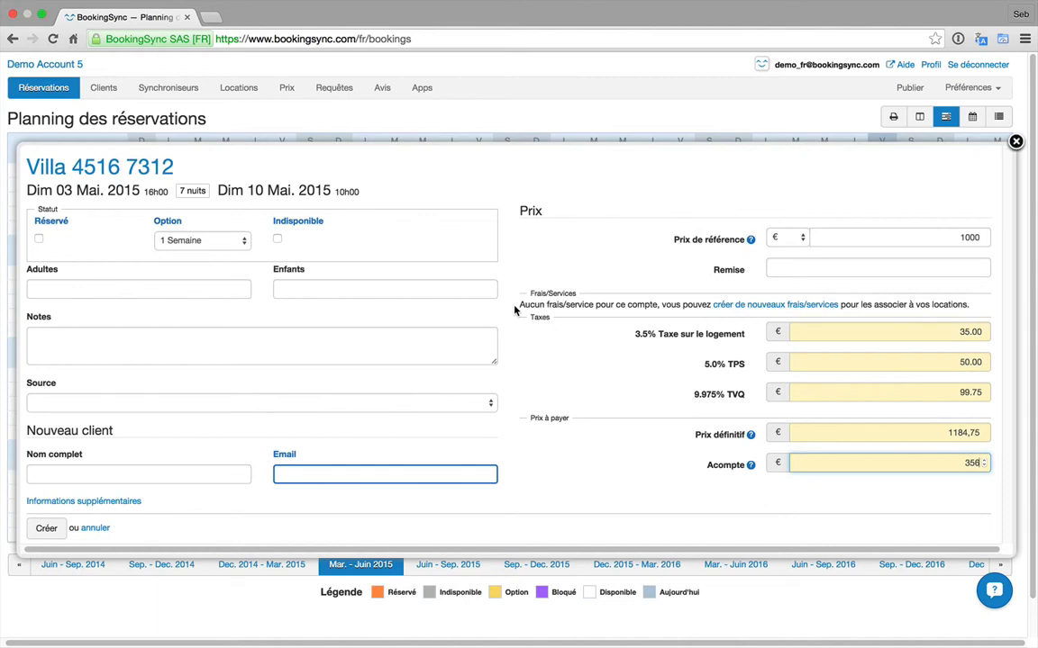
Start a new fee/service with the English name "Final Cleaning" and the French name "Ménage de fin de séjour"
click(746, 307)
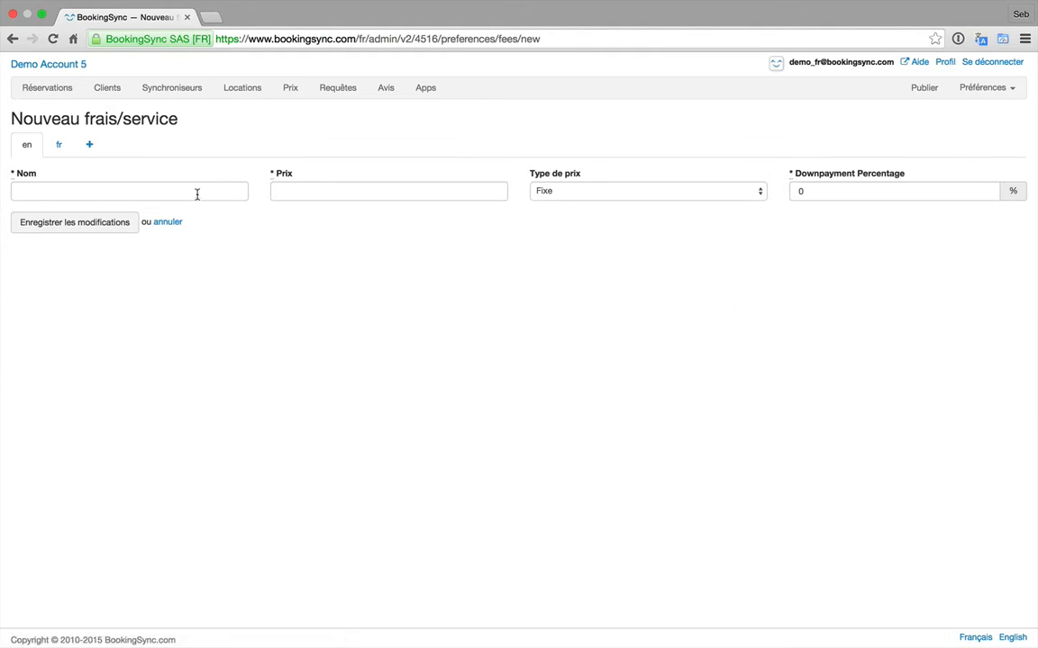
click(171, 193)
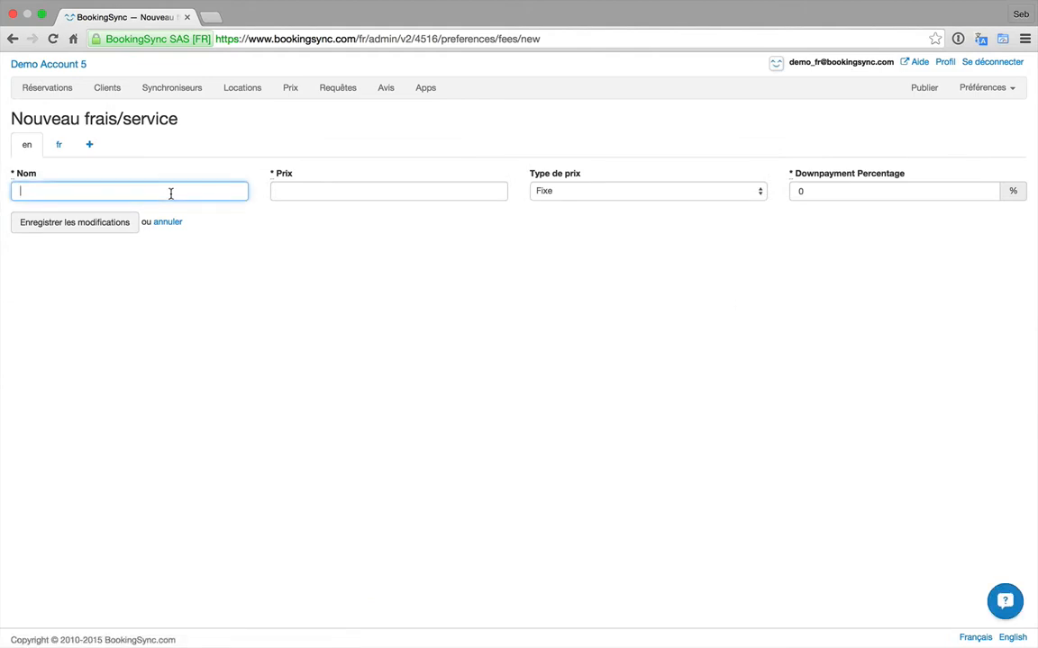
text(Fin)
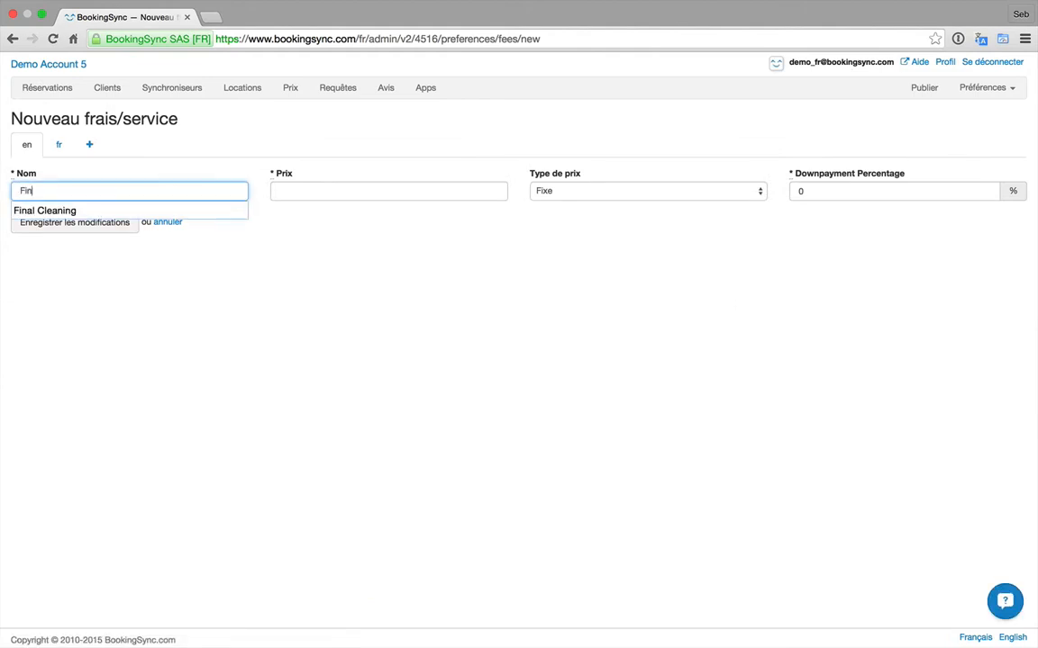
click(162, 212)
click(60, 149)
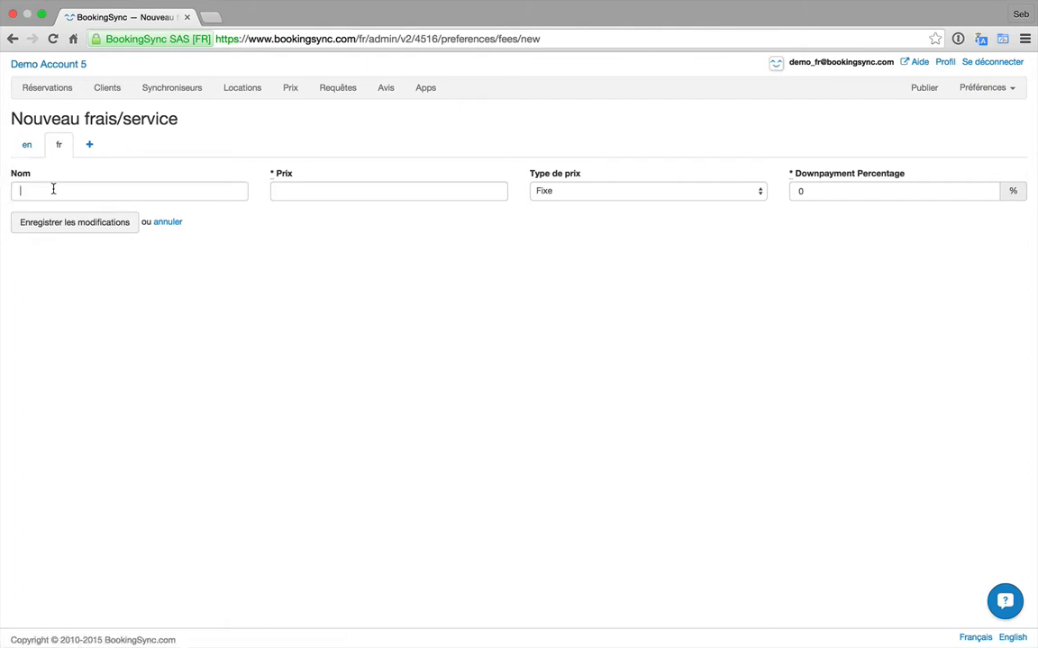
click(52, 190)
text(M)
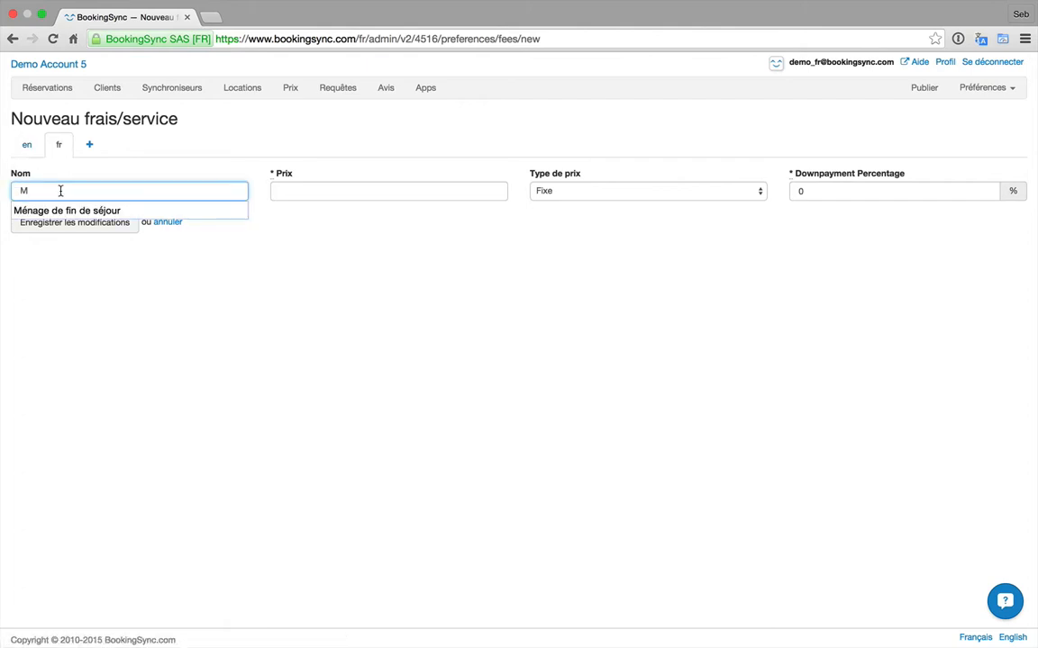
click(76, 210)
Set the cleaning fee's price to 100, keep the price type "Fixe" and the downpayment percentage at 0, and save the fee
click(336, 192)
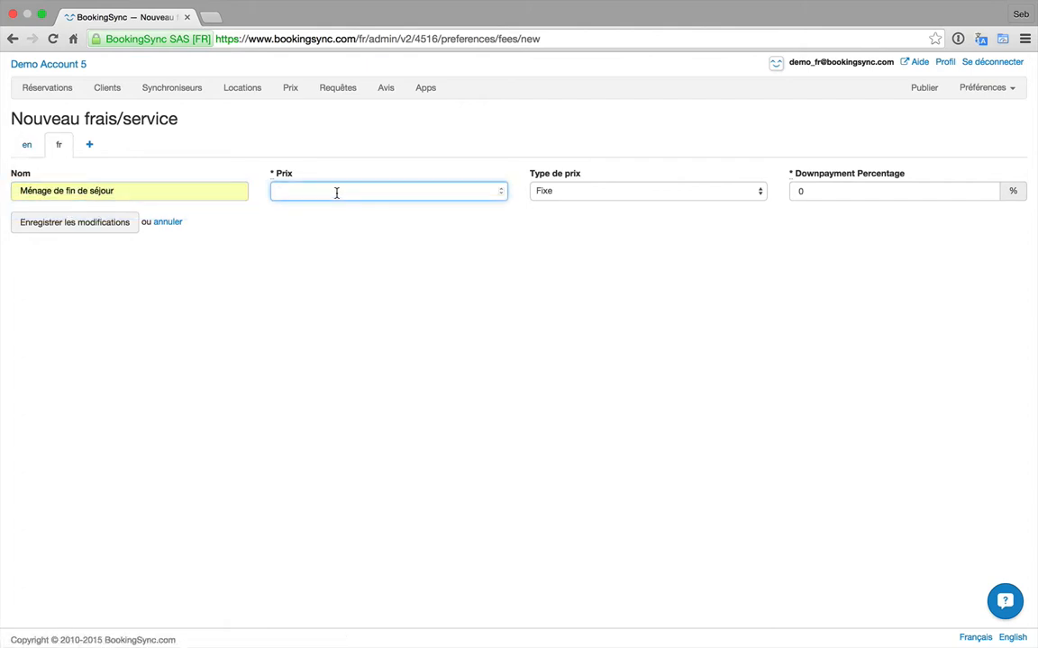
text(100)
click(443, 289)
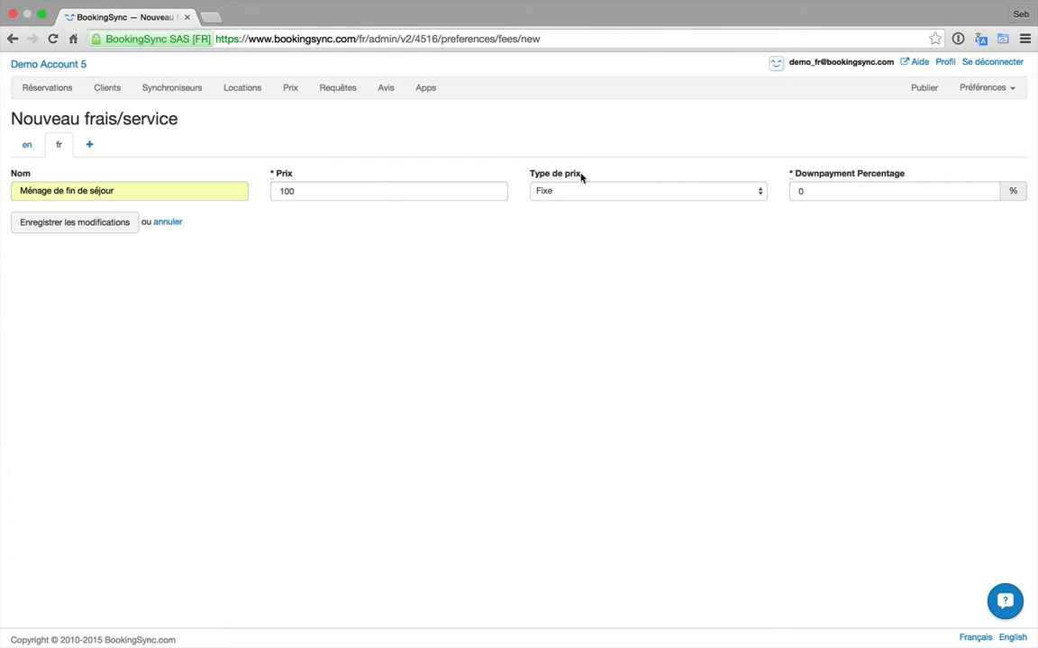
click(618, 197)
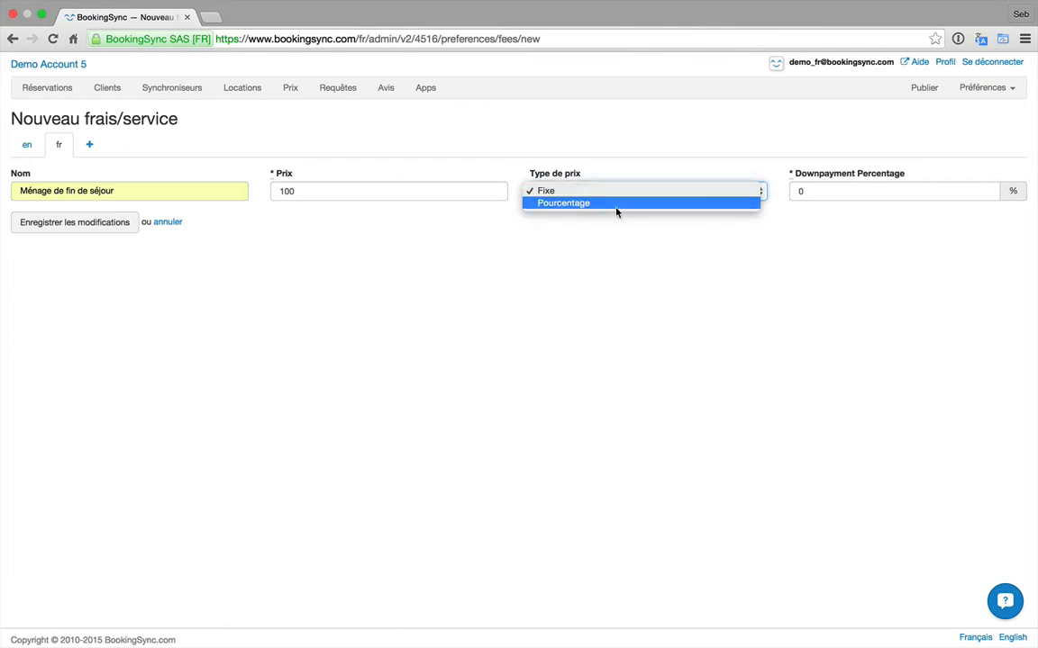
click(614, 262)
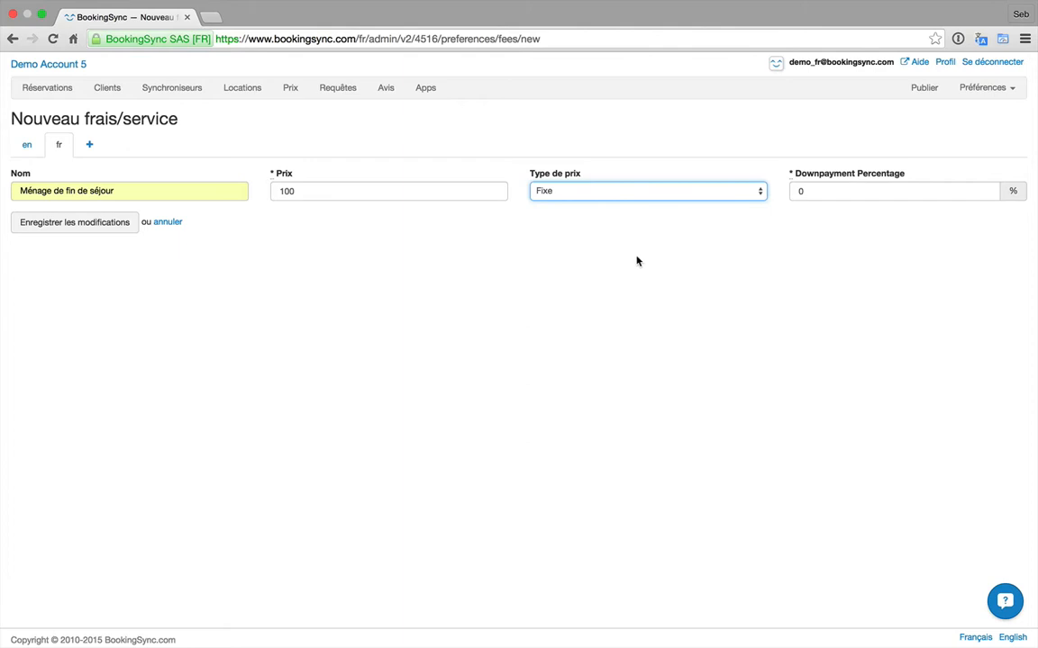
click(839, 191)
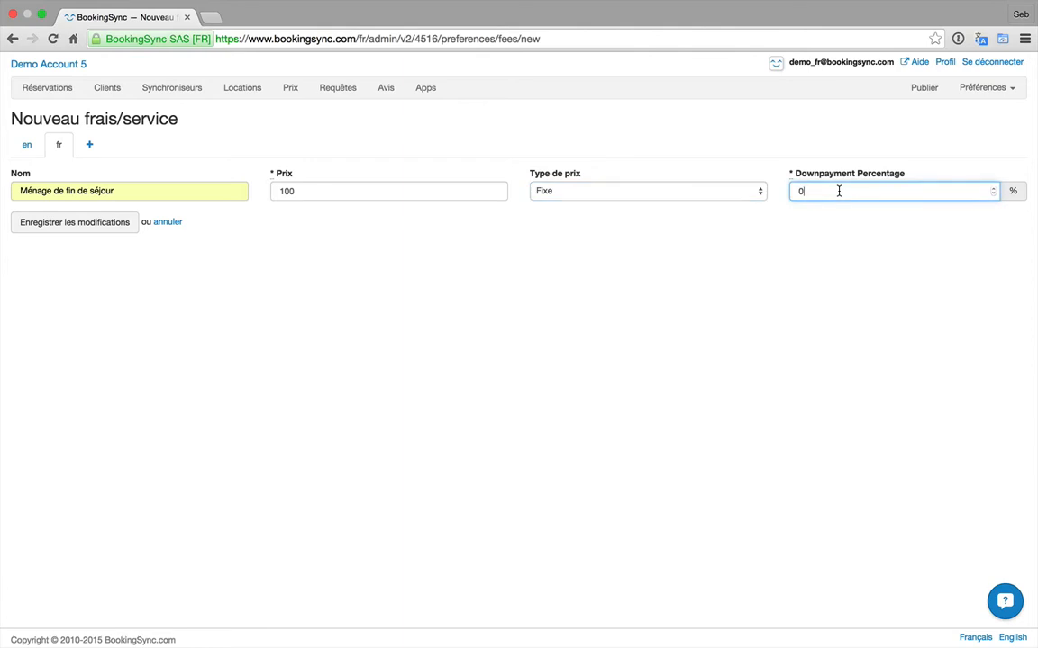
click(46, 225)
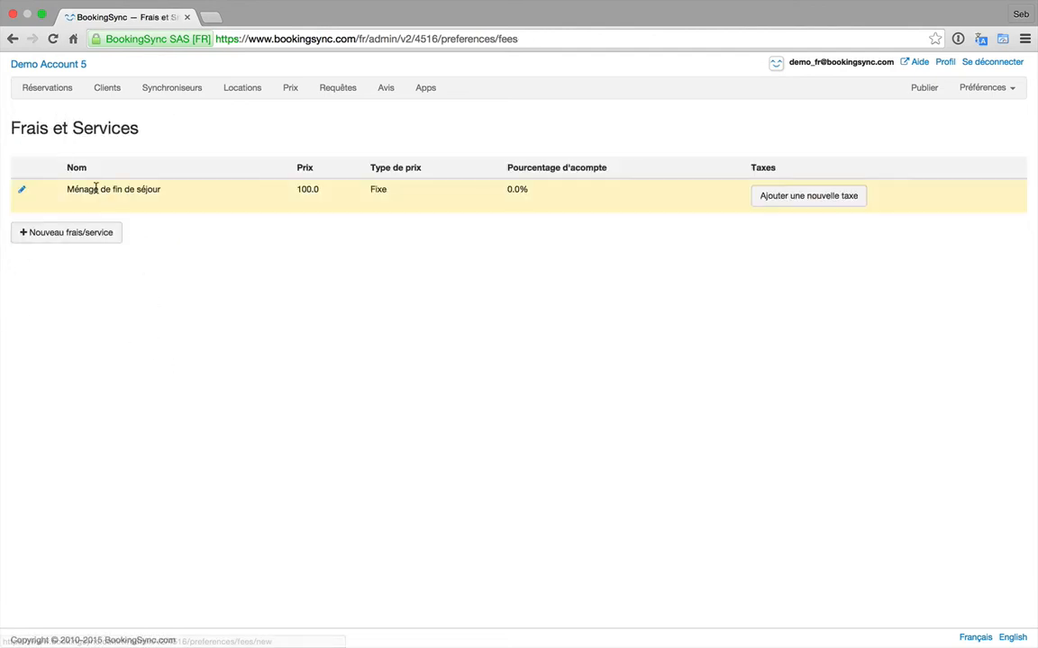
Add the tax "TPS 5.0%" to the "Ménage de fin de séjour" fee and save
click(792, 204)
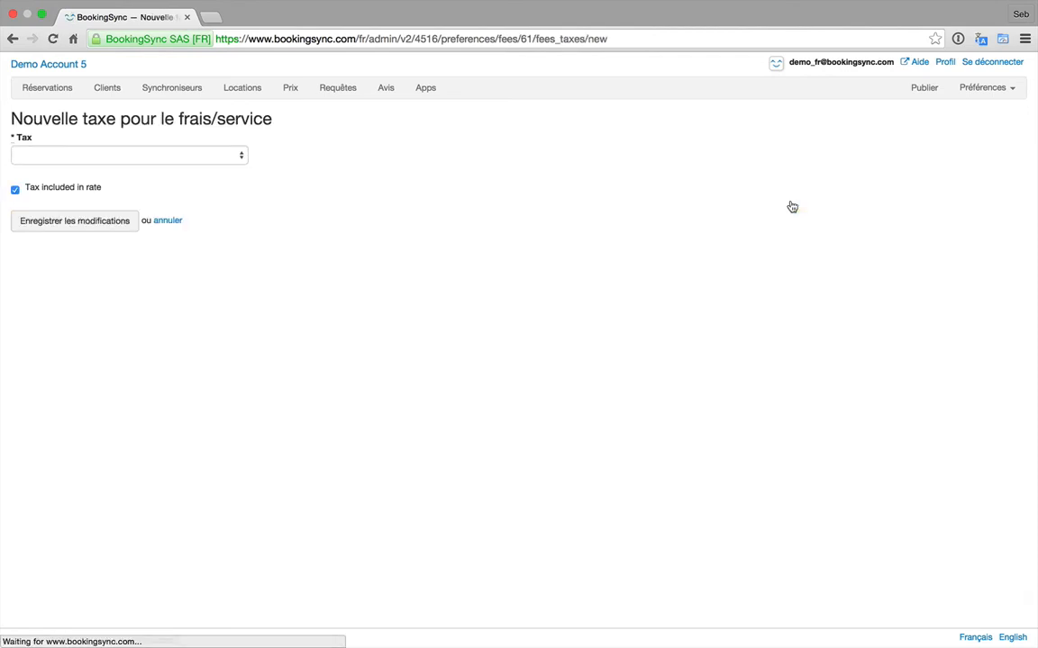
click(241, 157)
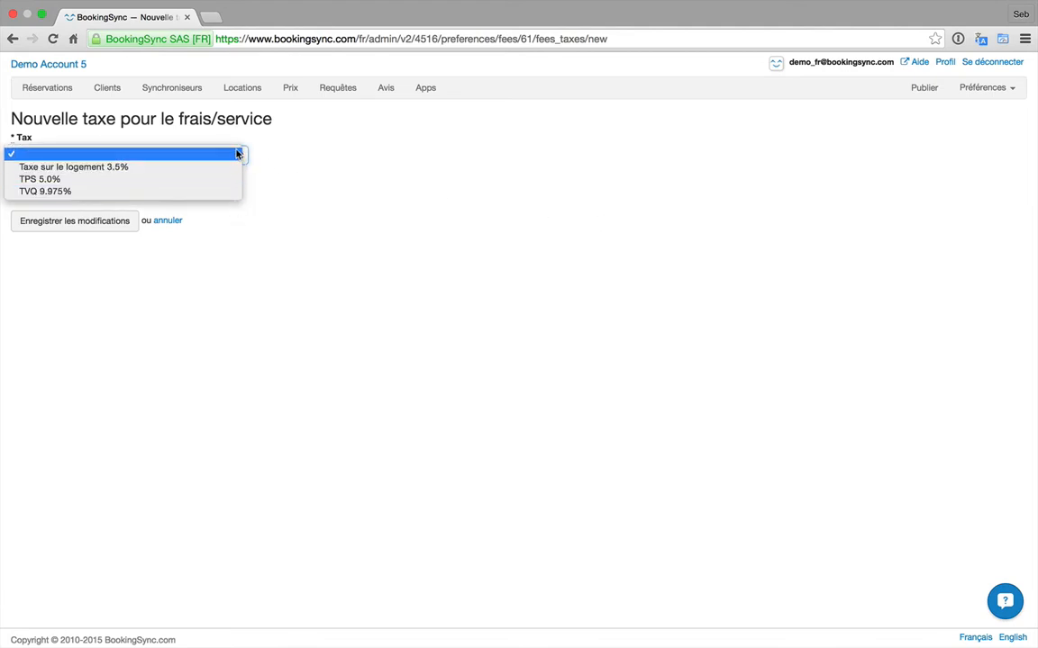
click(231, 179)
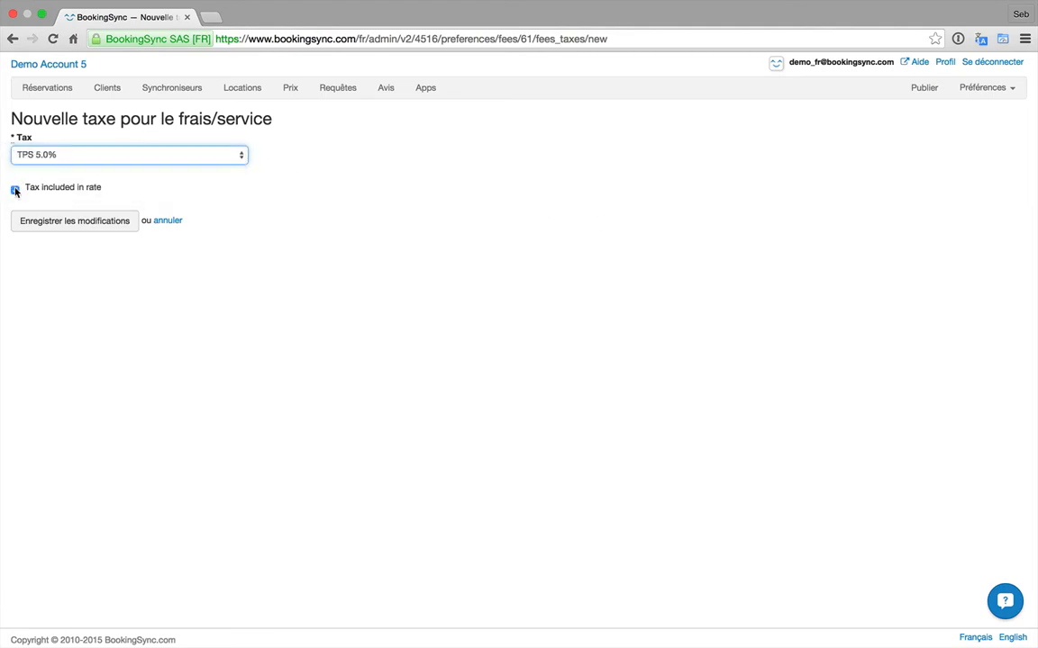
click(63, 222)
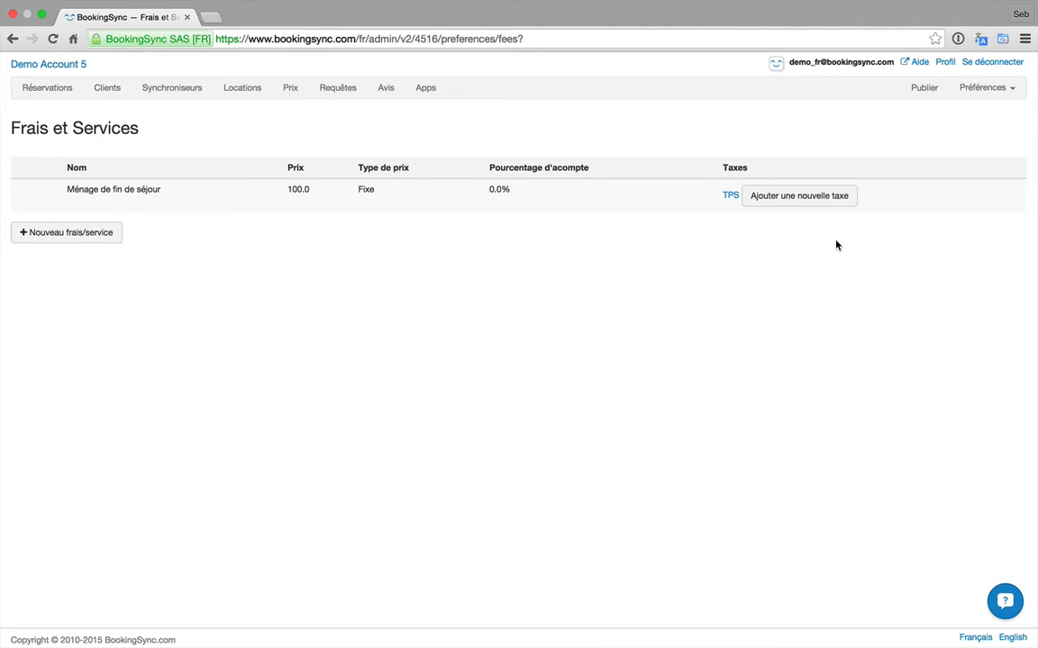
Add the tax "TVQ 9.975%" to the "Ménage de fin de séjour" fee without including it in the rate, and save
click(800, 200)
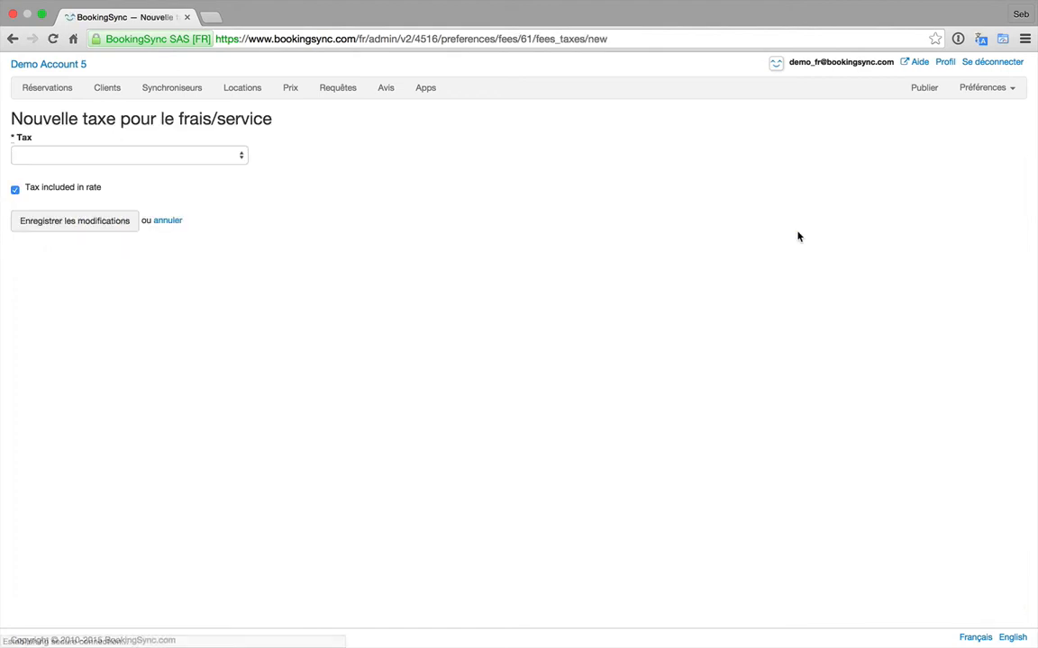
click(69, 189)
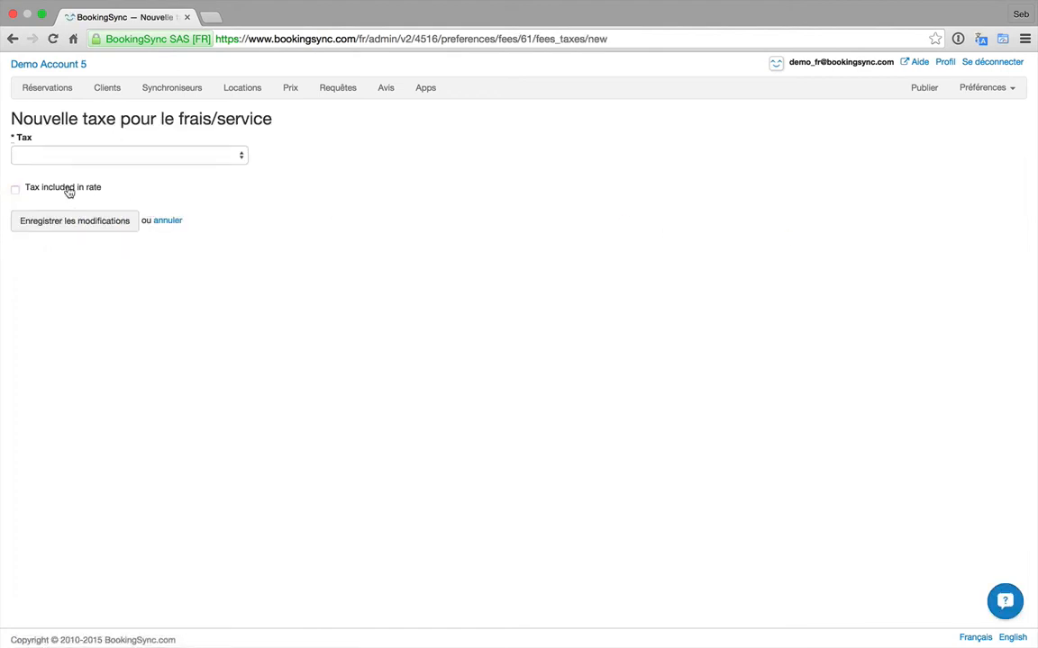
click(229, 160)
click(224, 192)
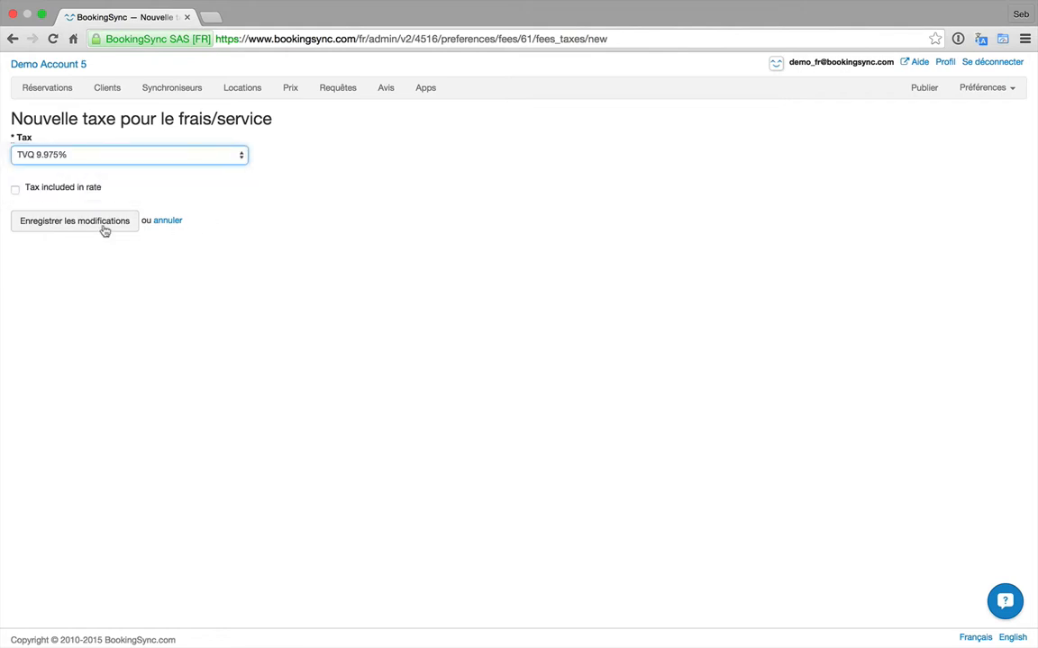
click(81, 229)
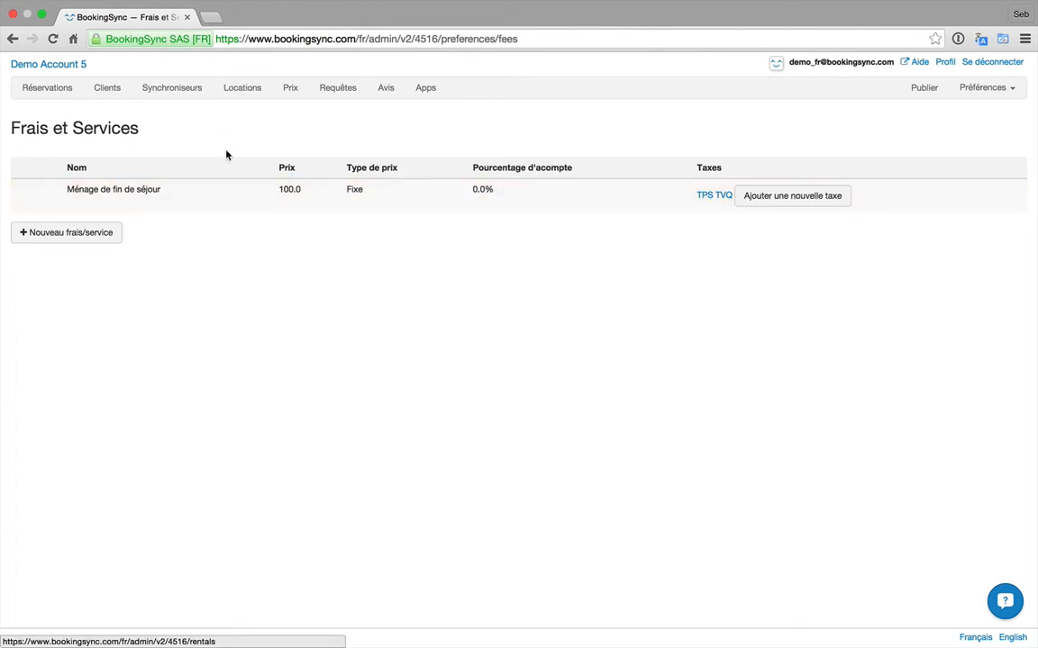
Start a new fee/service for the rental Villa 4516 7312
click(241, 90)
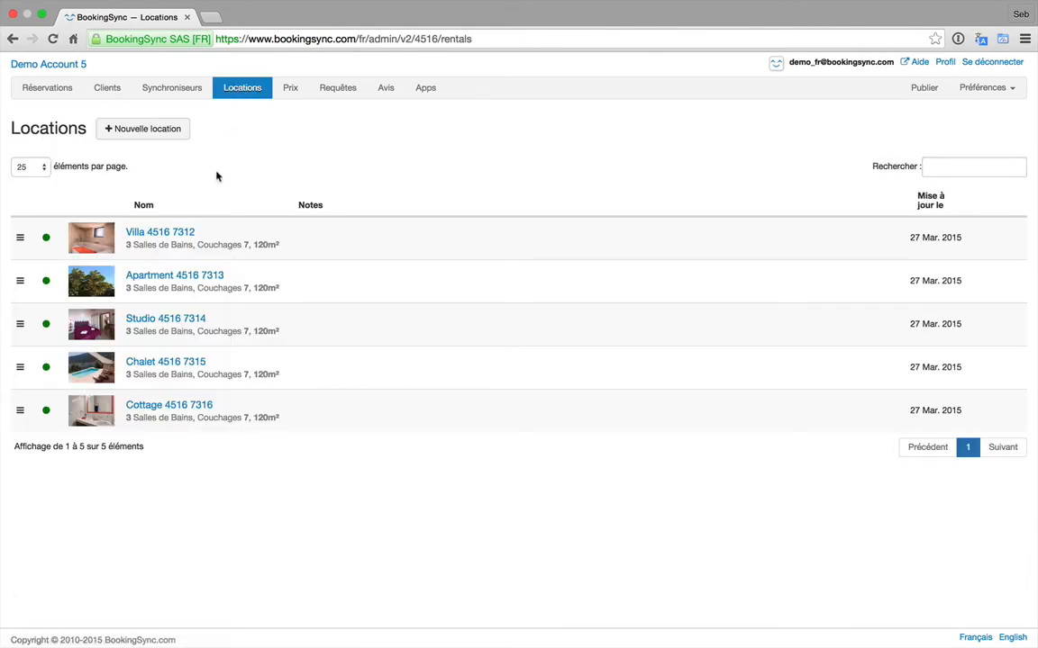
click(158, 235)
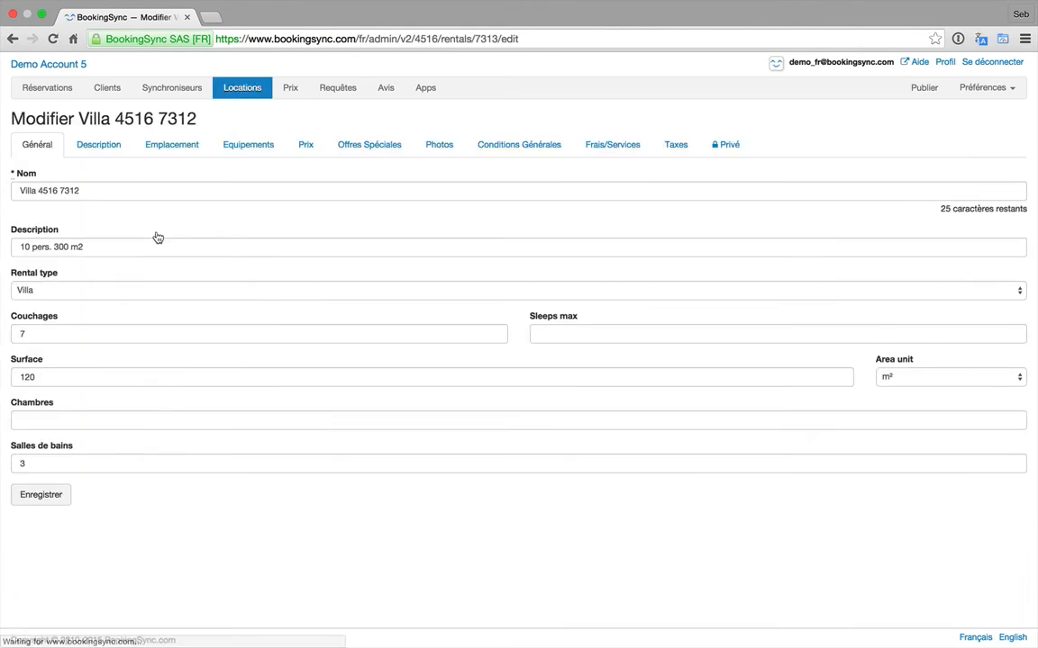
click(614, 158)
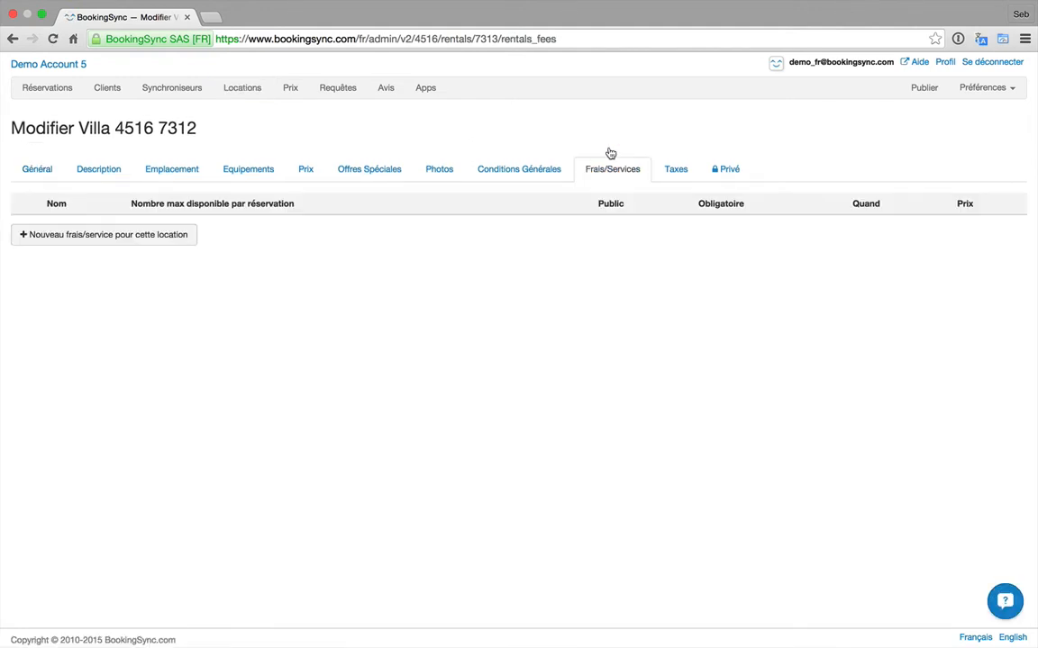
click(131, 241)
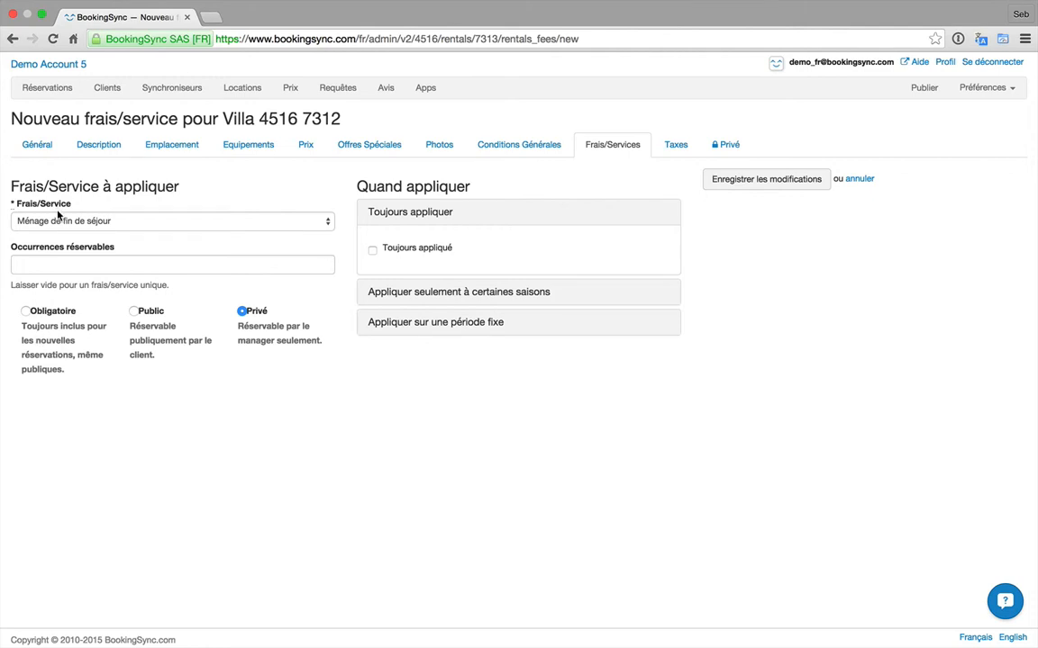
Assign "Ménage de fin de séjour" to the Villa as "Obligatoire" and "Toujours appliqué", and save the changes
click(26, 310)
click(452, 328)
click(444, 252)
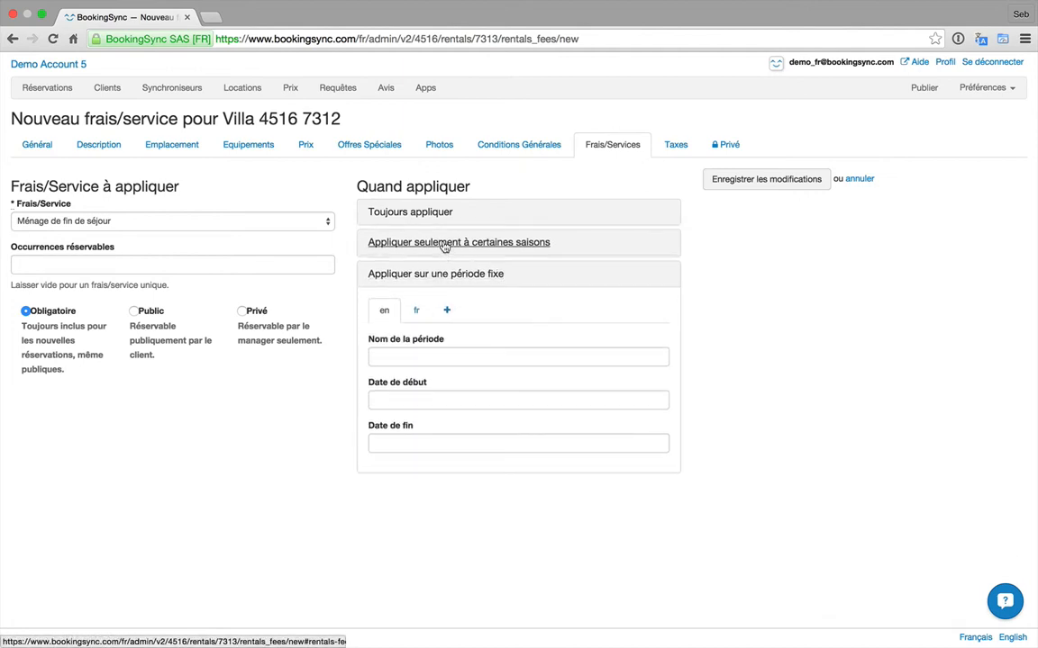
click(437, 213)
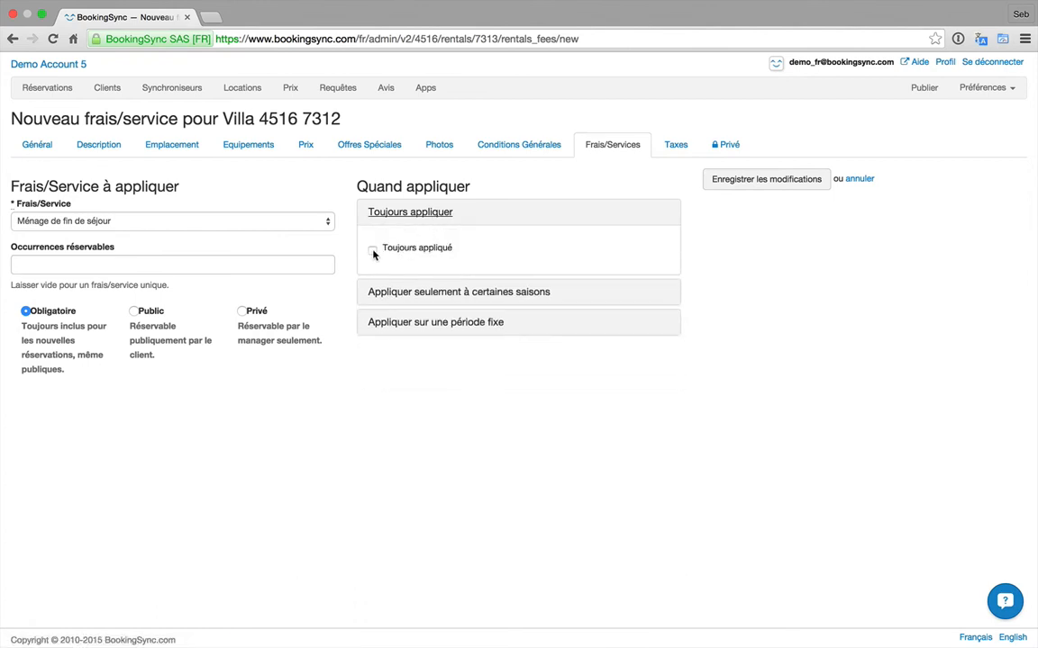
click(373, 251)
click(773, 187)
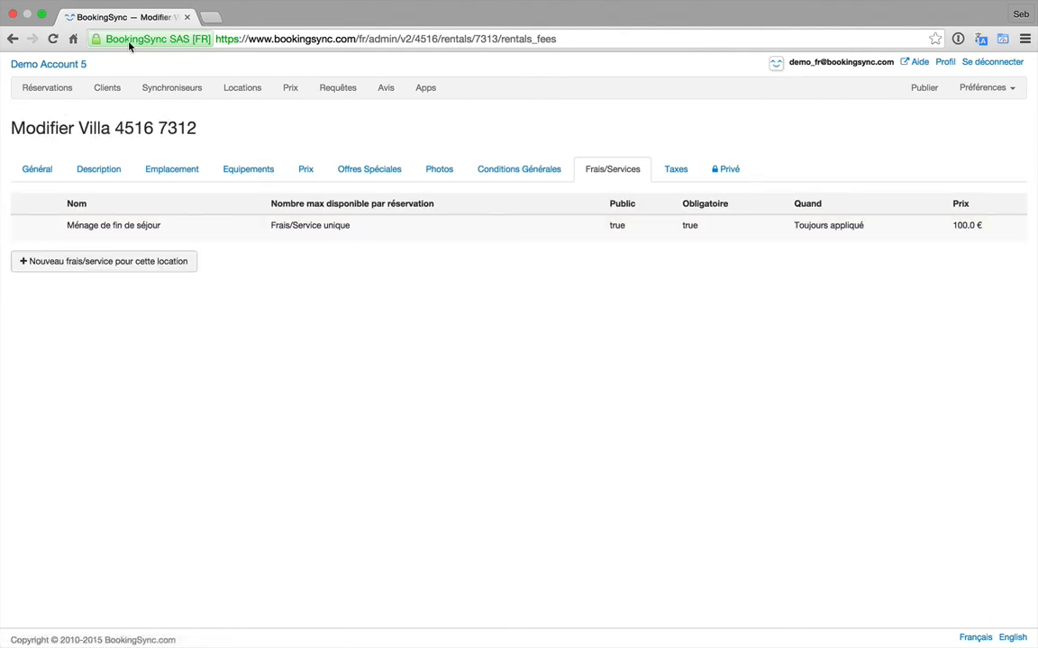
Start a booking for Villa 4516 7312 from 3 to 10 May 2015 and set its reference price to 1000 €
click(49, 91)
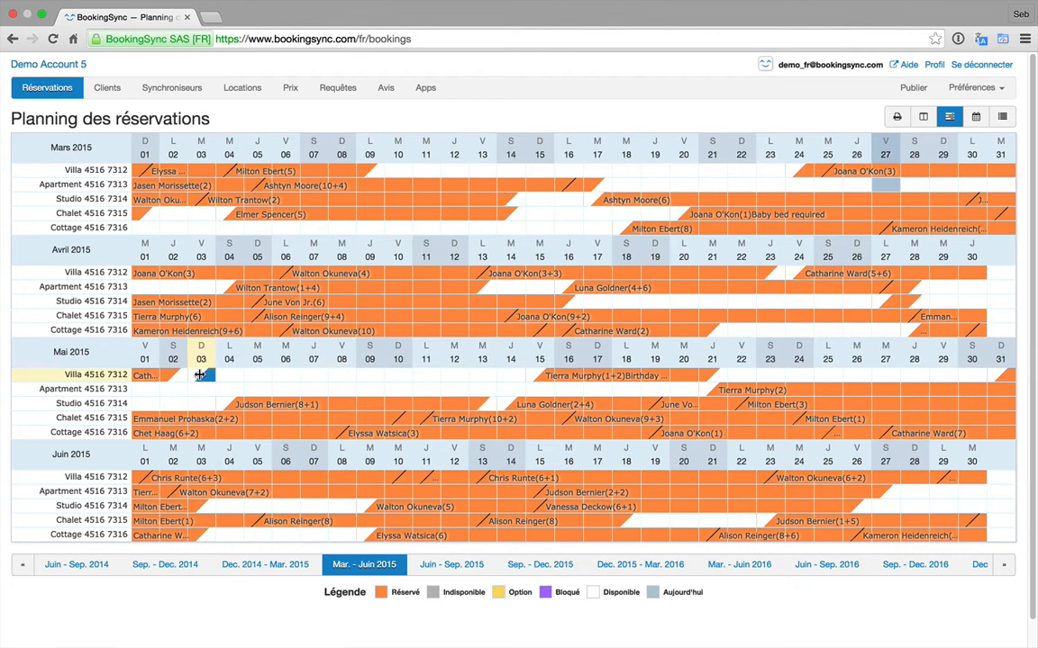
drag(199, 375, 401, 374)
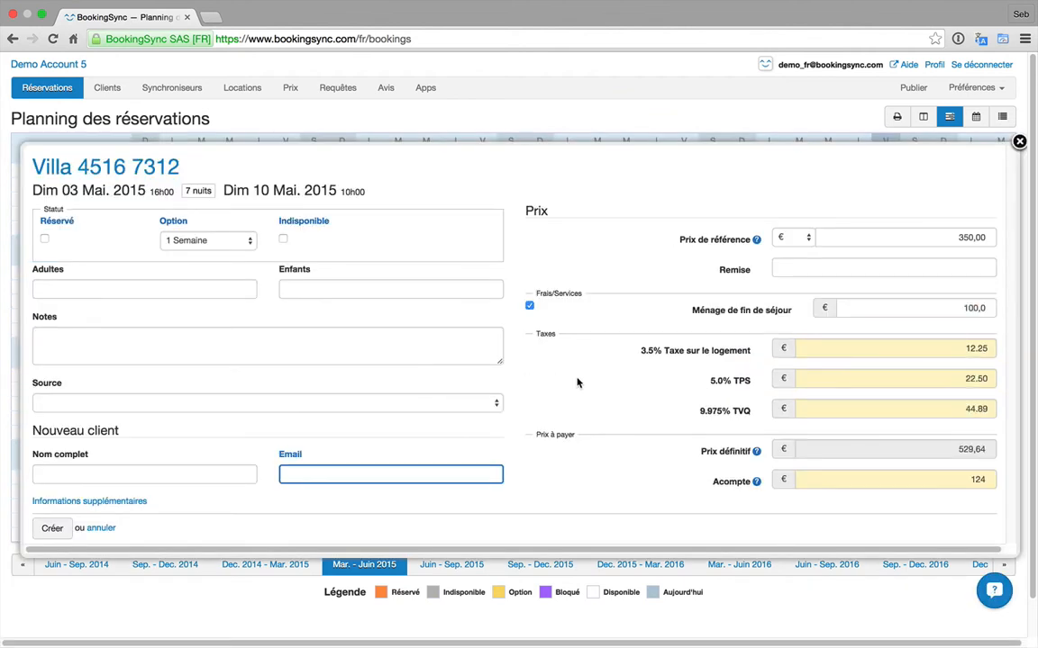
drag(952, 236, 982, 237)
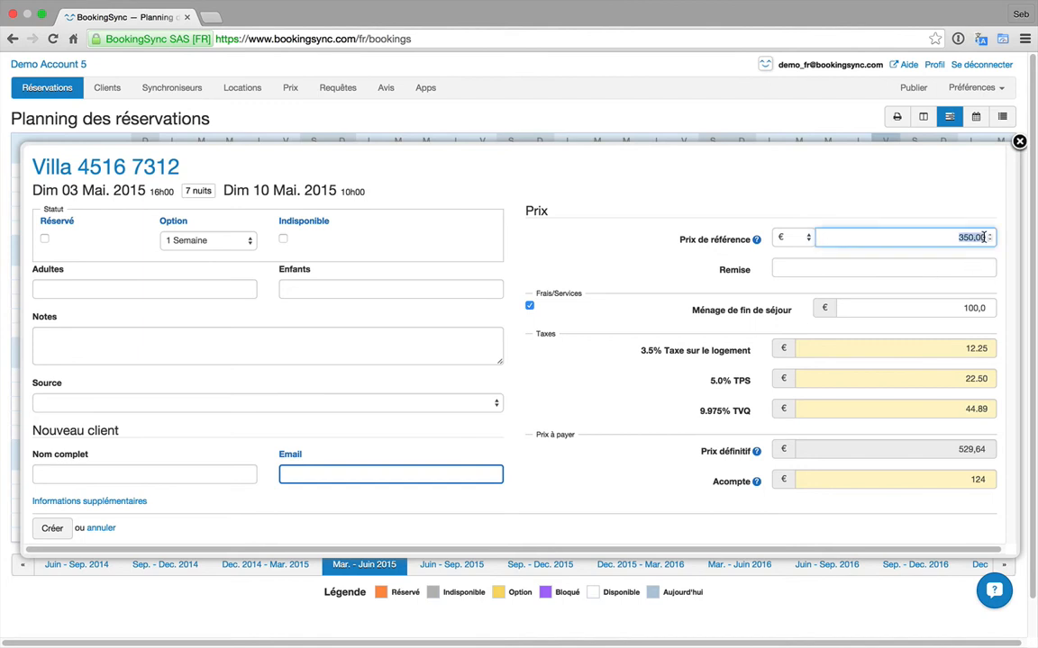
text(1000)
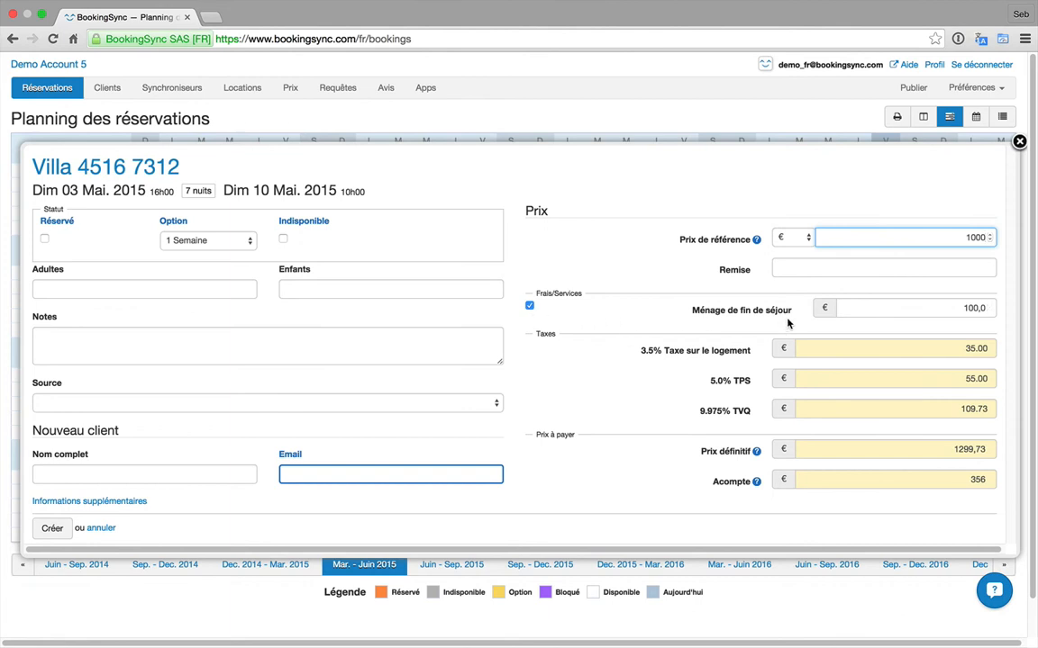
Set the booking's "Ménage de fin de séjour" fee to 80 €, exclude and re-include it, and create the booking
click(953, 308)
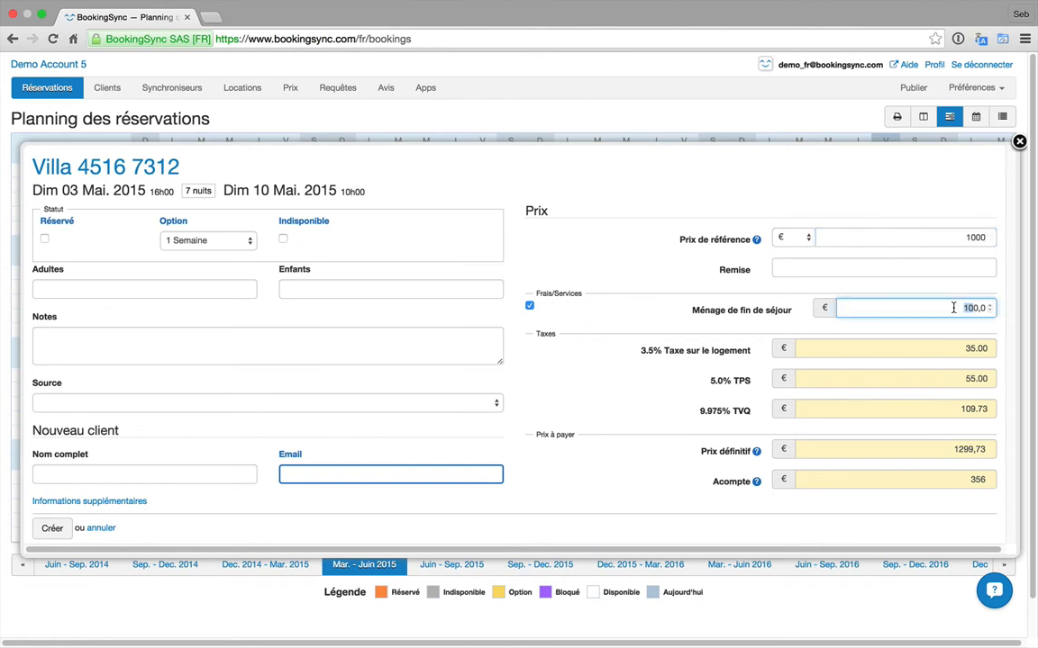
text(80)
click(529, 306)
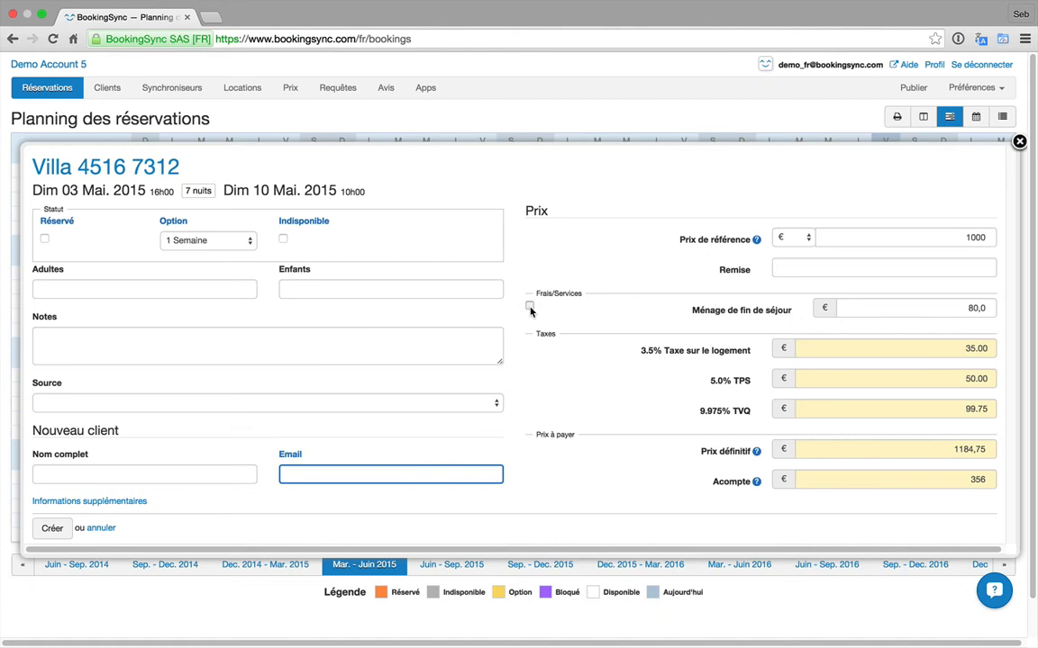
click(530, 306)
mouse_move(757, 484)
click(49, 528)
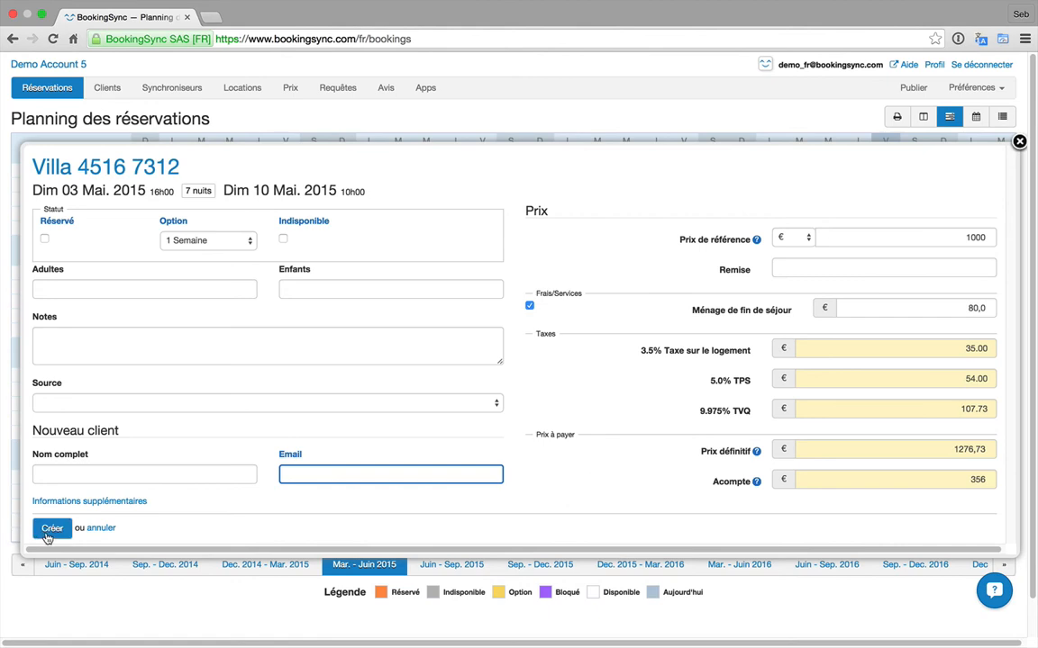